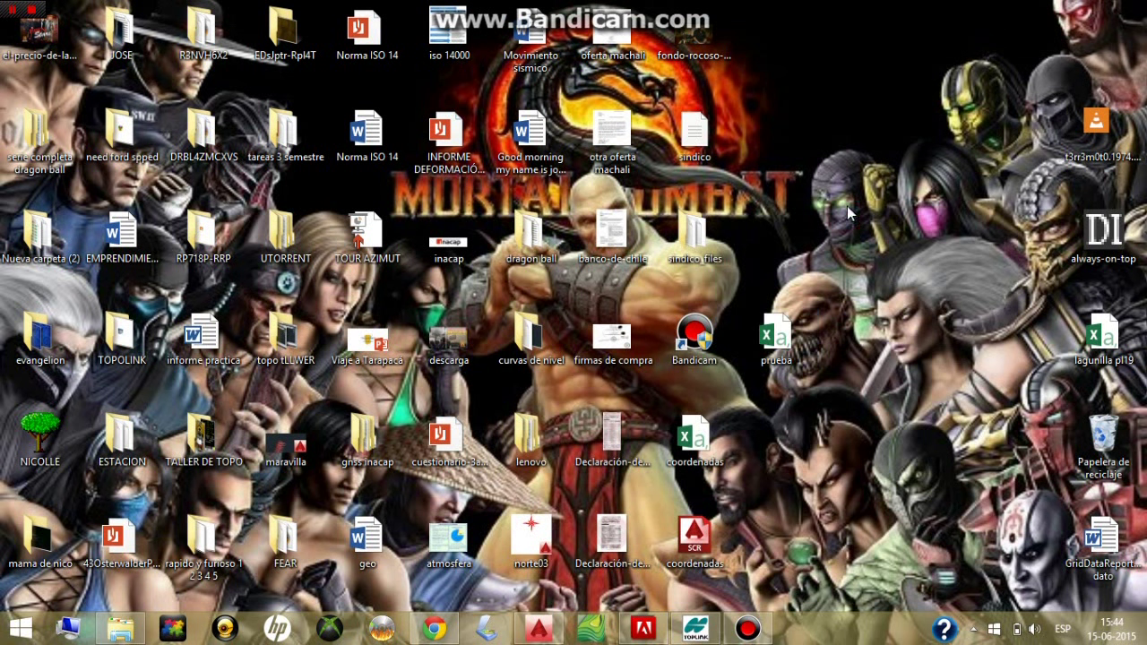
Open the prueba workbook and enter the formula =CONCATENAR(C1,",",B1) in cell B8
double_click(803, 345)
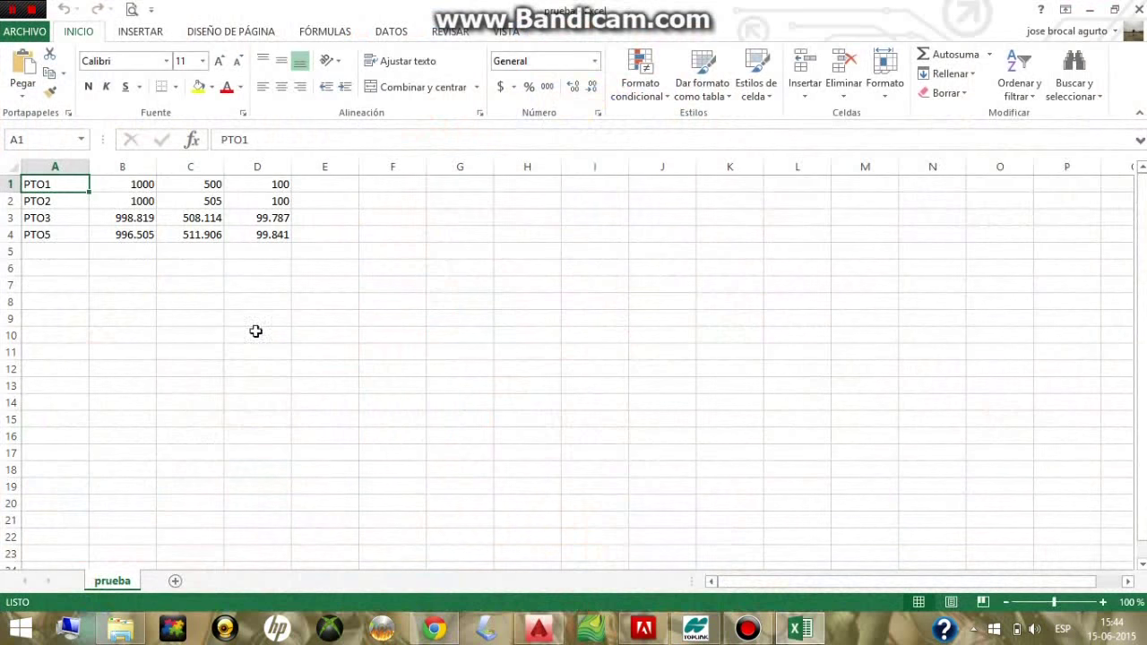
left_click(115, 305)
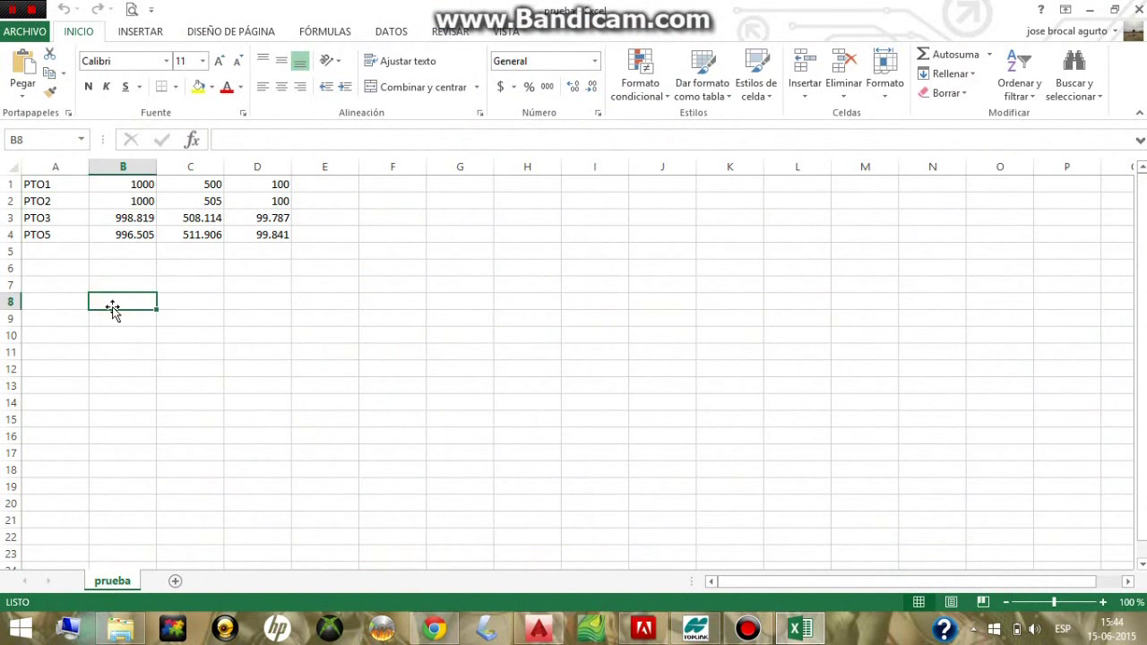
type("=CONCA")
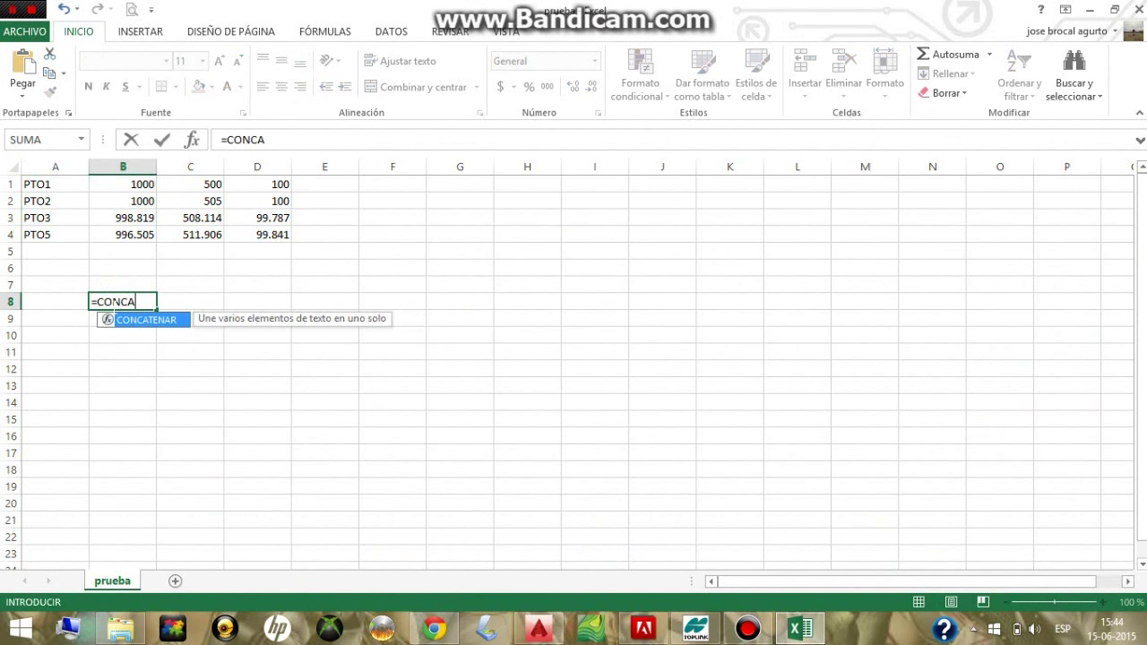
type("TE")
double_click(146, 320)
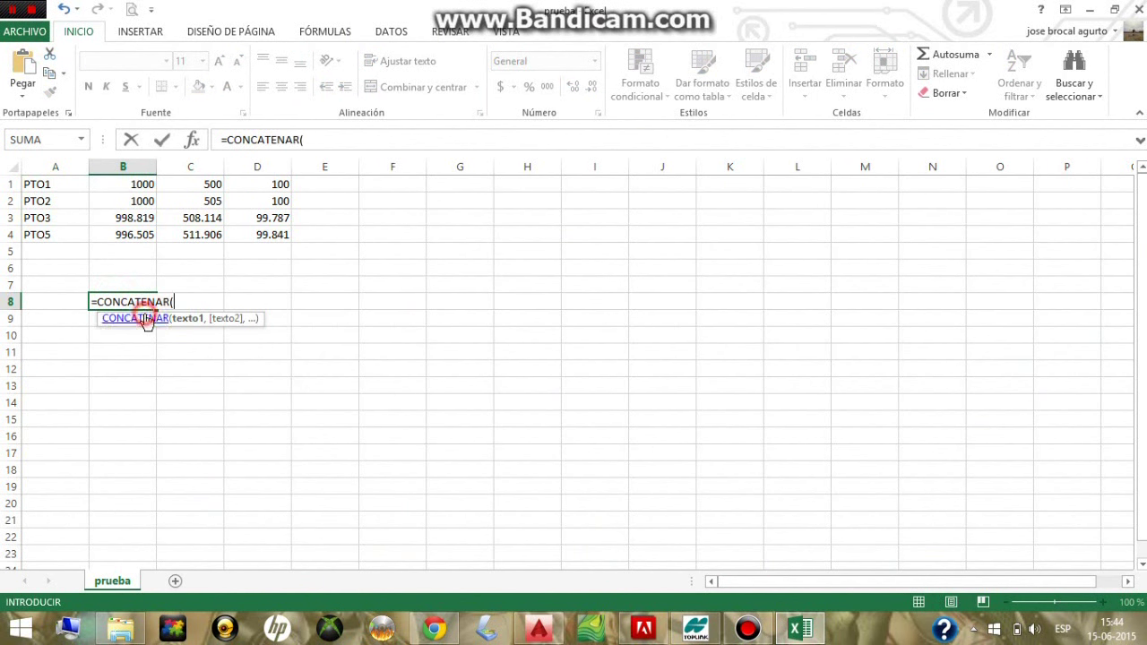
left_click(217, 184)
type(",")
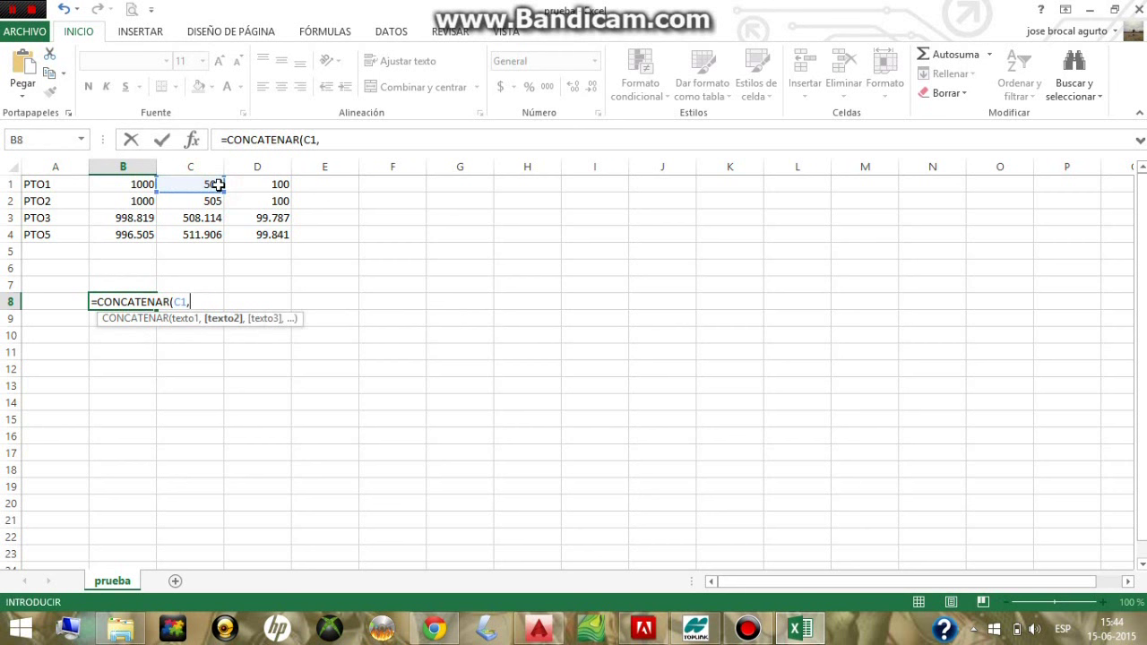
type("\",\",")
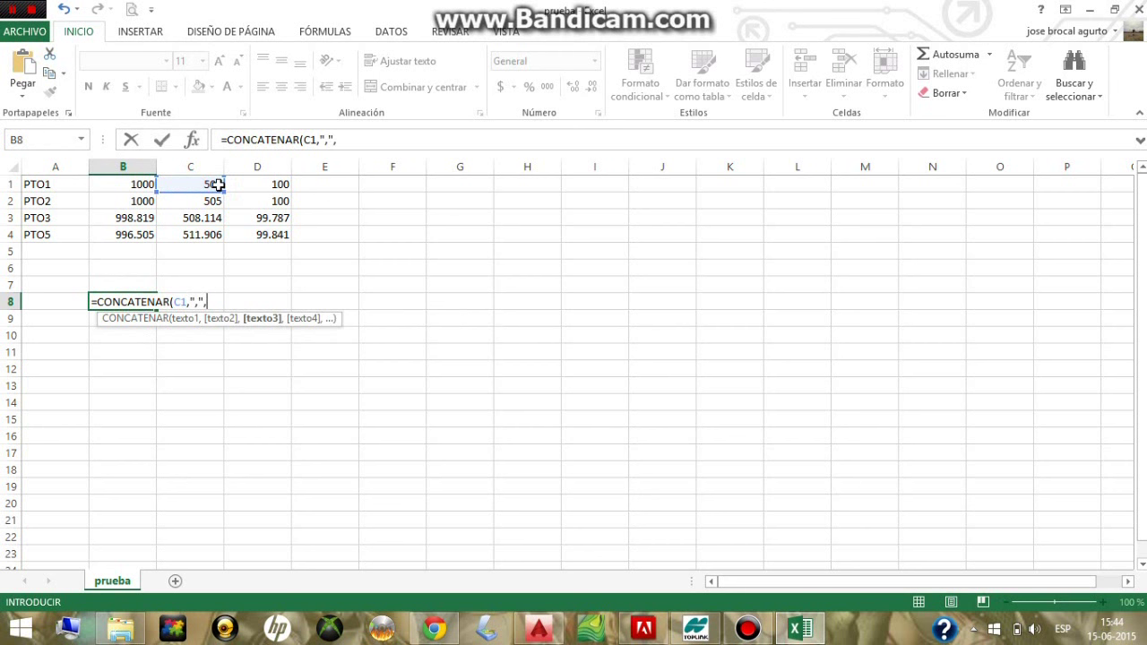
left_click(141, 183)
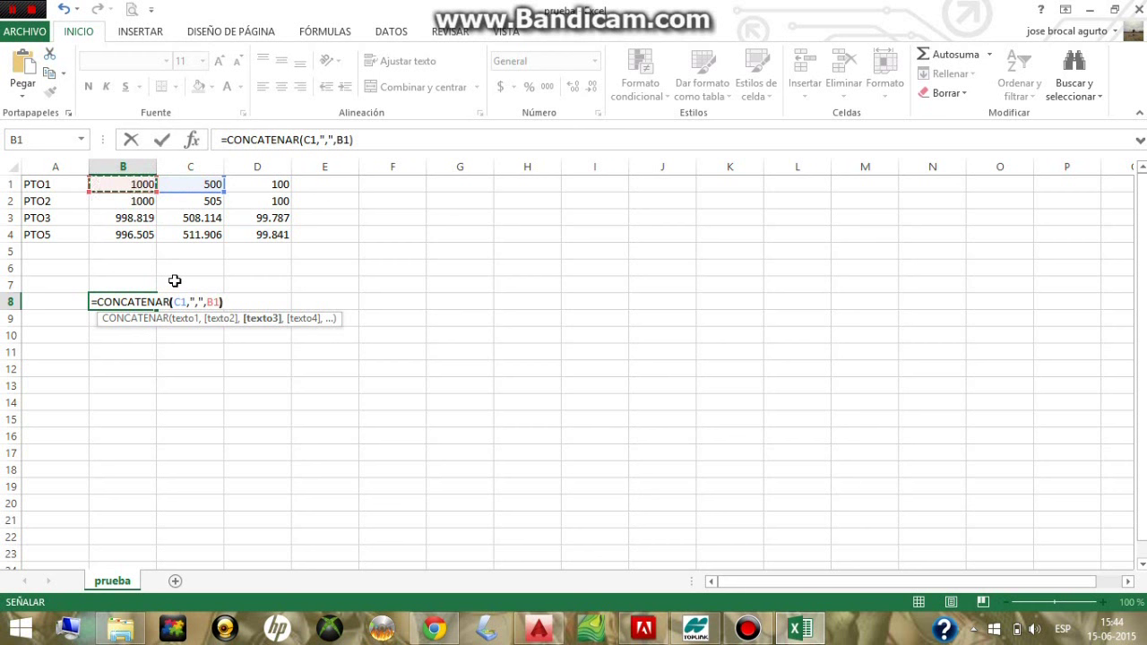
type(")")
key("Return")
Fill the B8 formula down to B11 and copy the range B8:B11
left_click(141, 301)
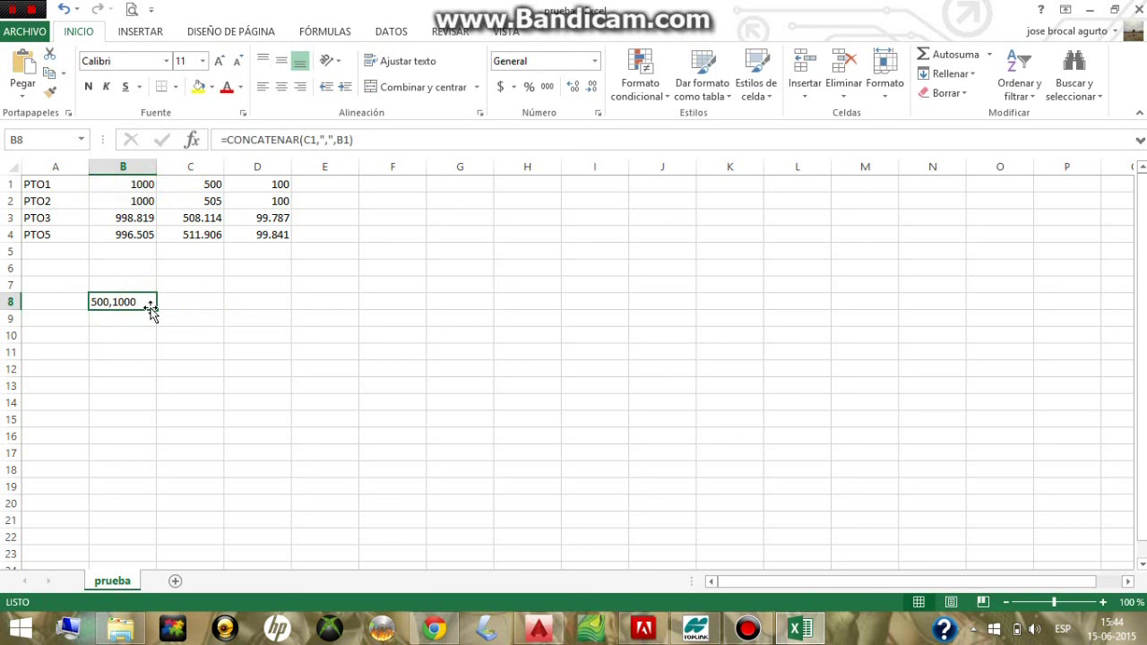
left_click_drag(156, 307, 155, 369)
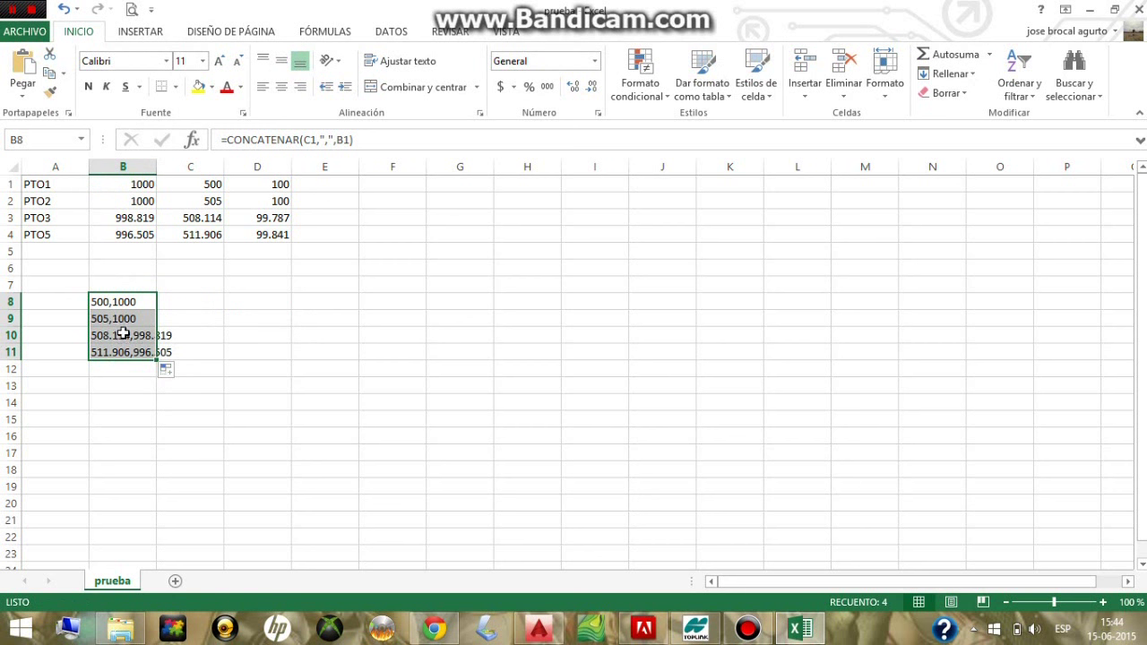
key("ctrl+c")
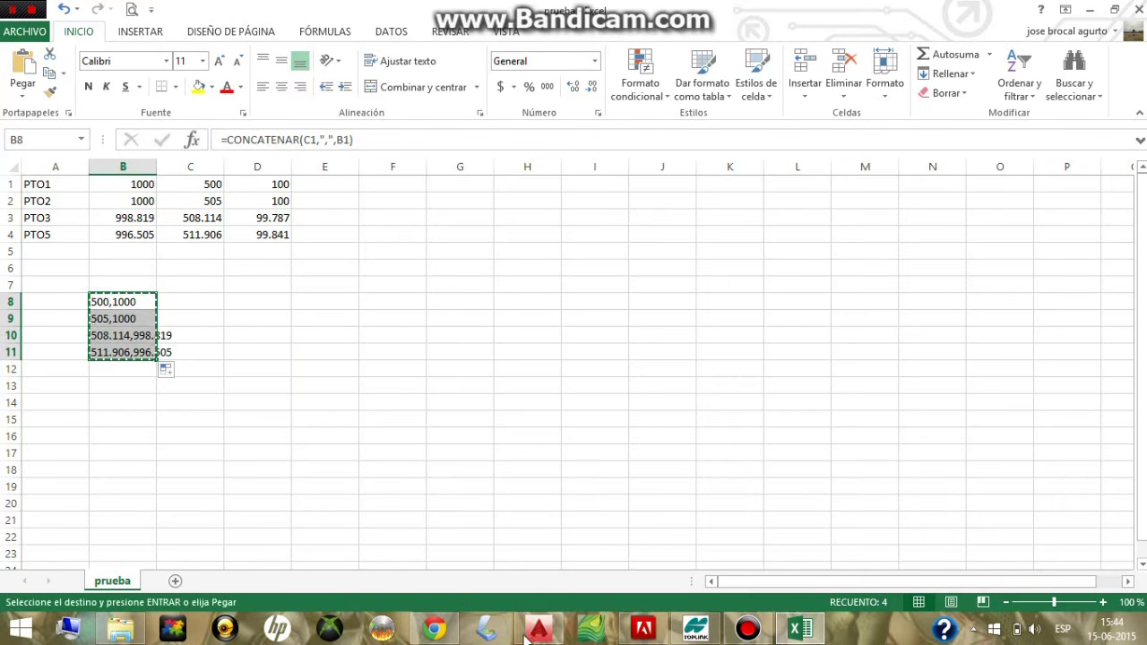
Switch to AutoCAD and plot the copied coordinates as multiple points in Drawing1, ending the command once they are placed
left_click(538, 628)
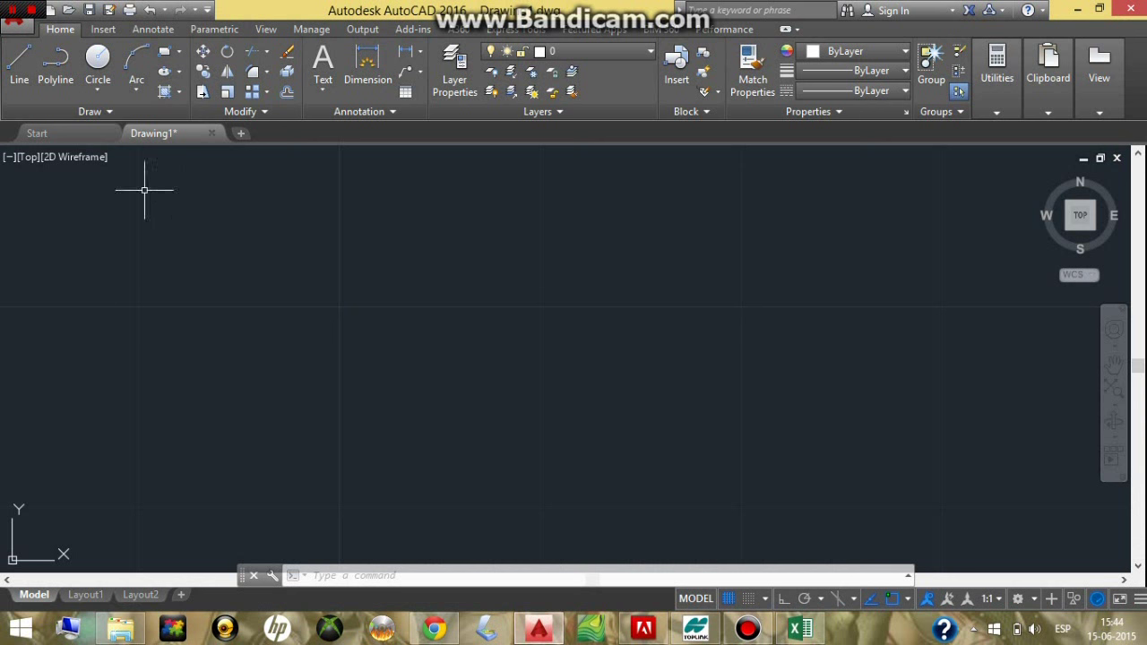
left_click(113, 112)
left_click(97, 133)
right_click(460, 573)
left_click(502, 502)
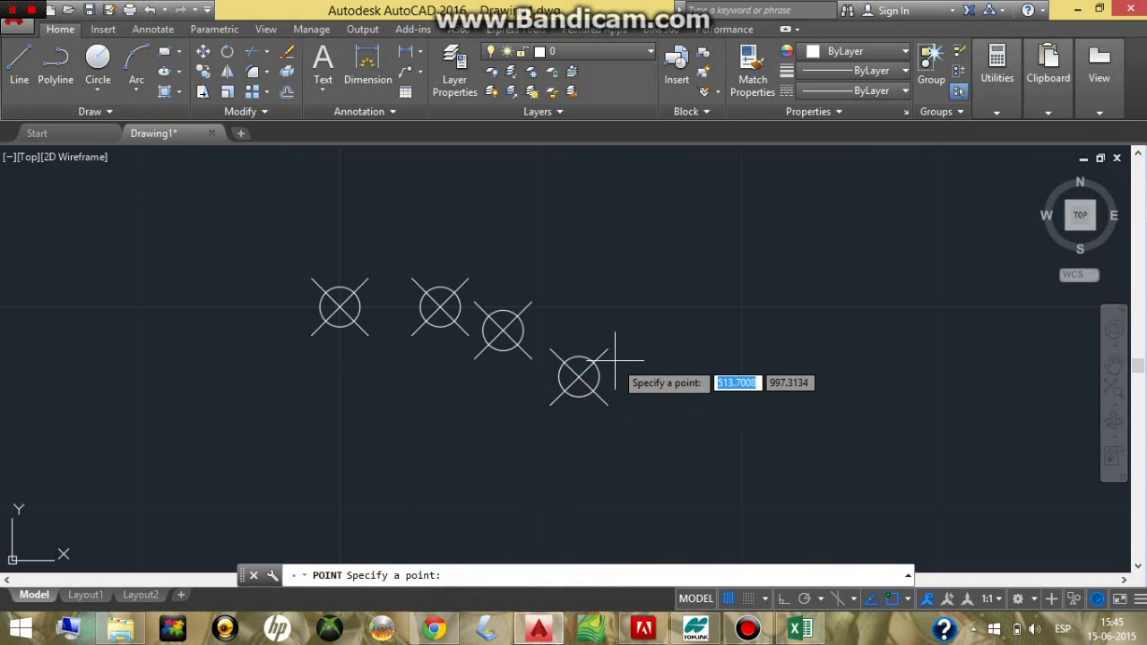
key("Escape")
key("Escape")
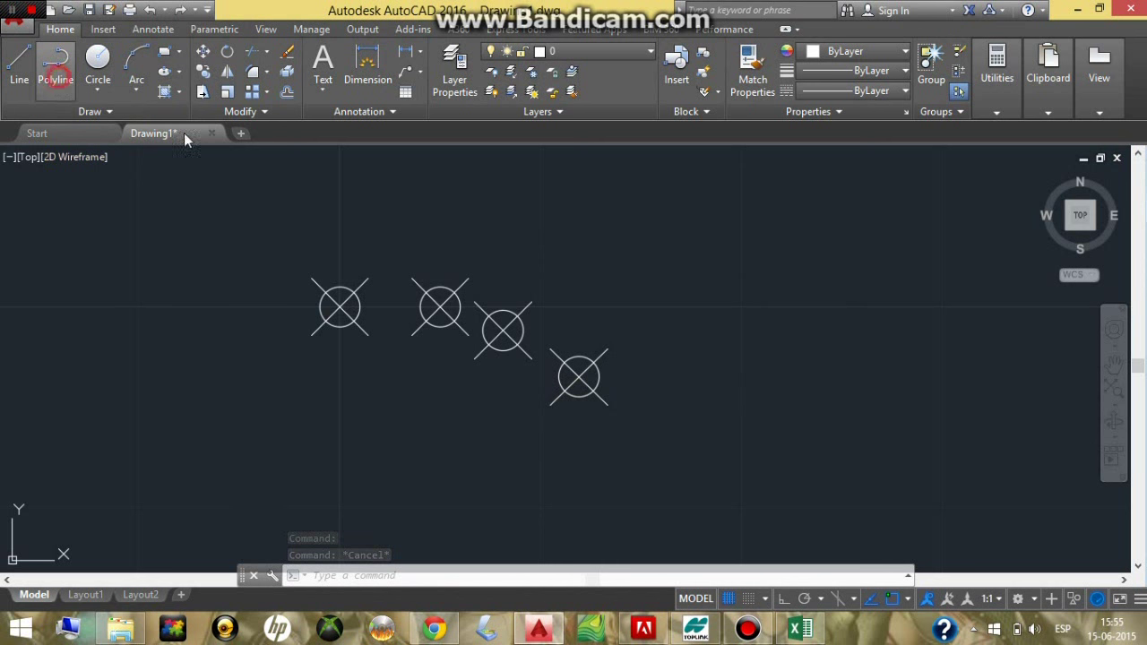
key("Escape")
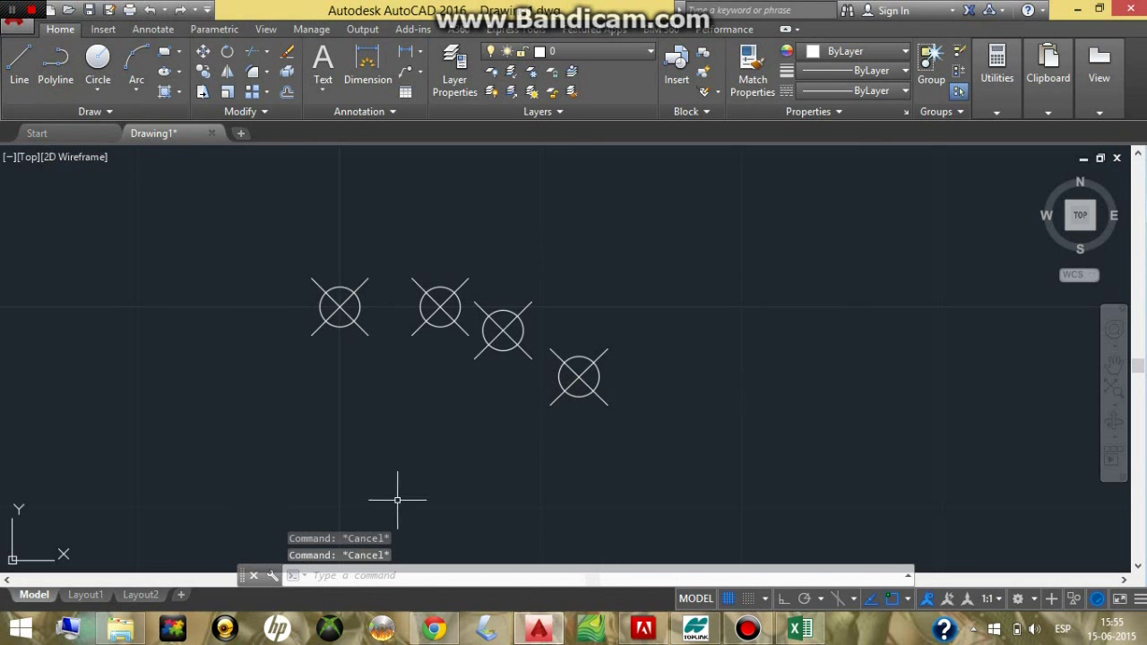
Make sure the Node object snap mode is enabled in the OSNAP drafting settings
left_click(395, 573)
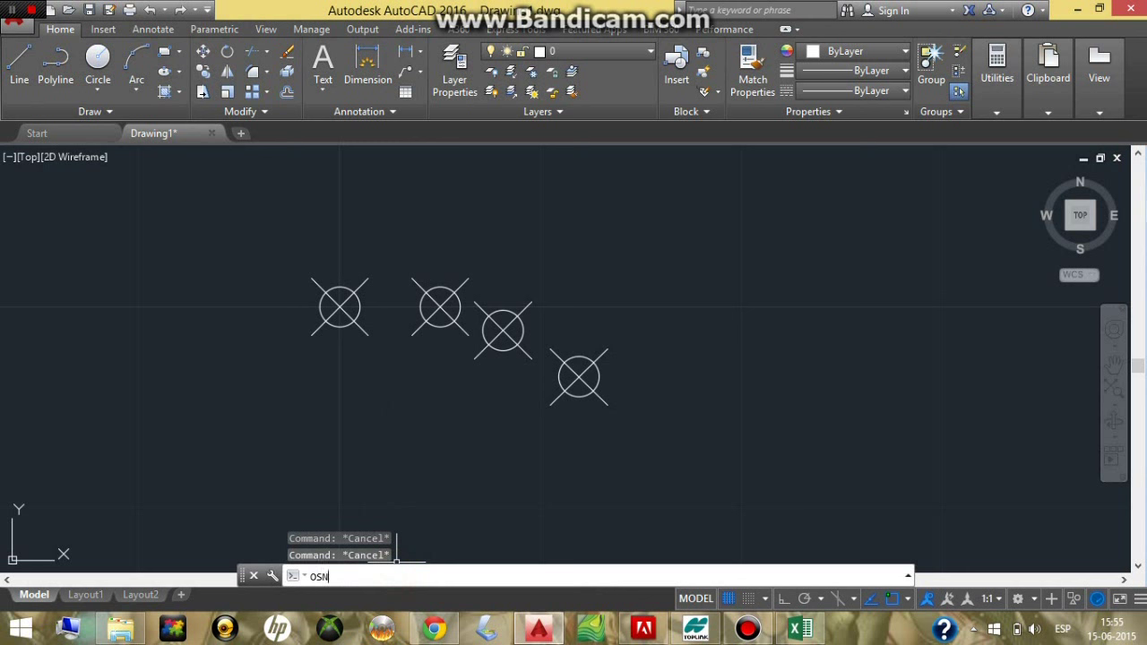
type("OSNAP")
key("Return")
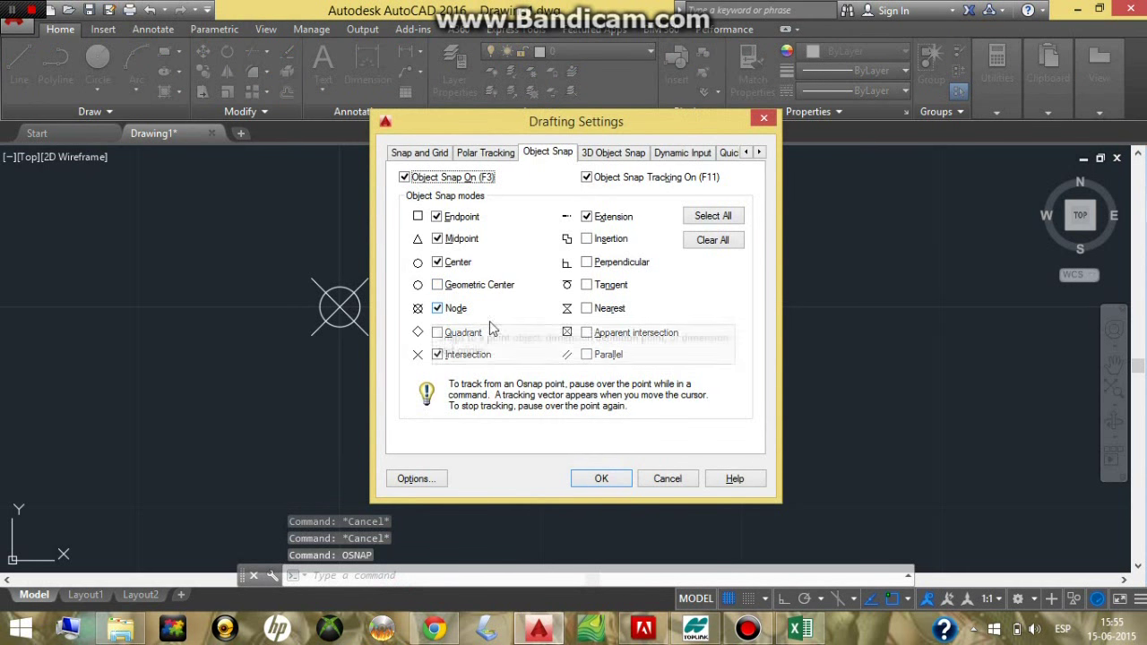
left_click(580, 478)
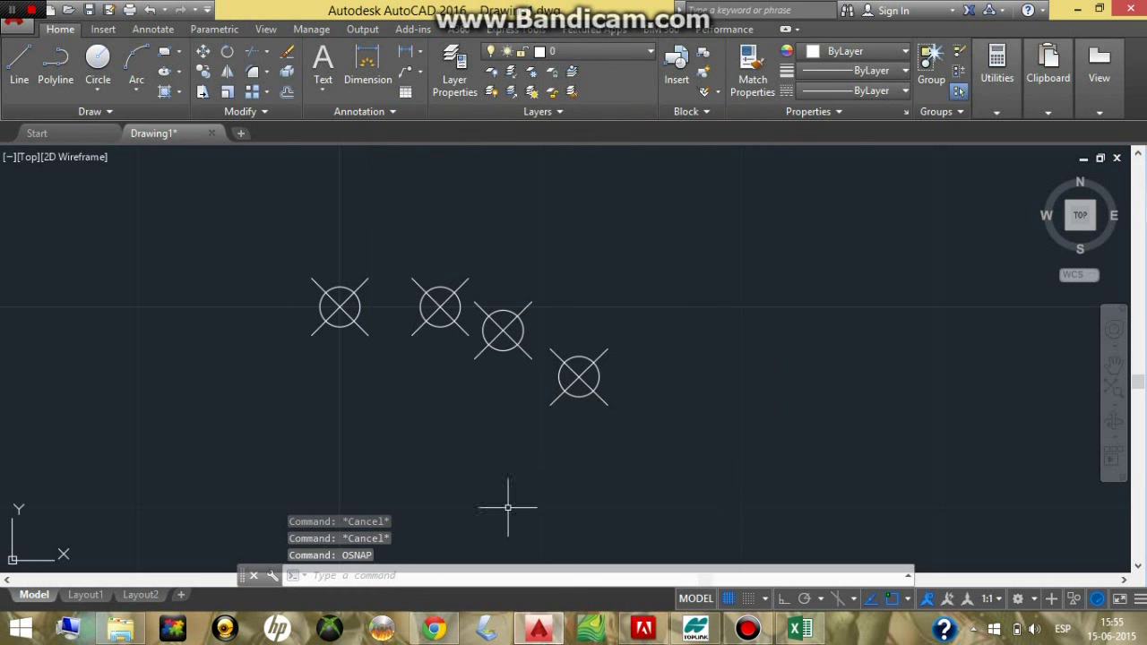
Draw a polyline through the four plotted points in order and back to the first point
left_click(56, 62)
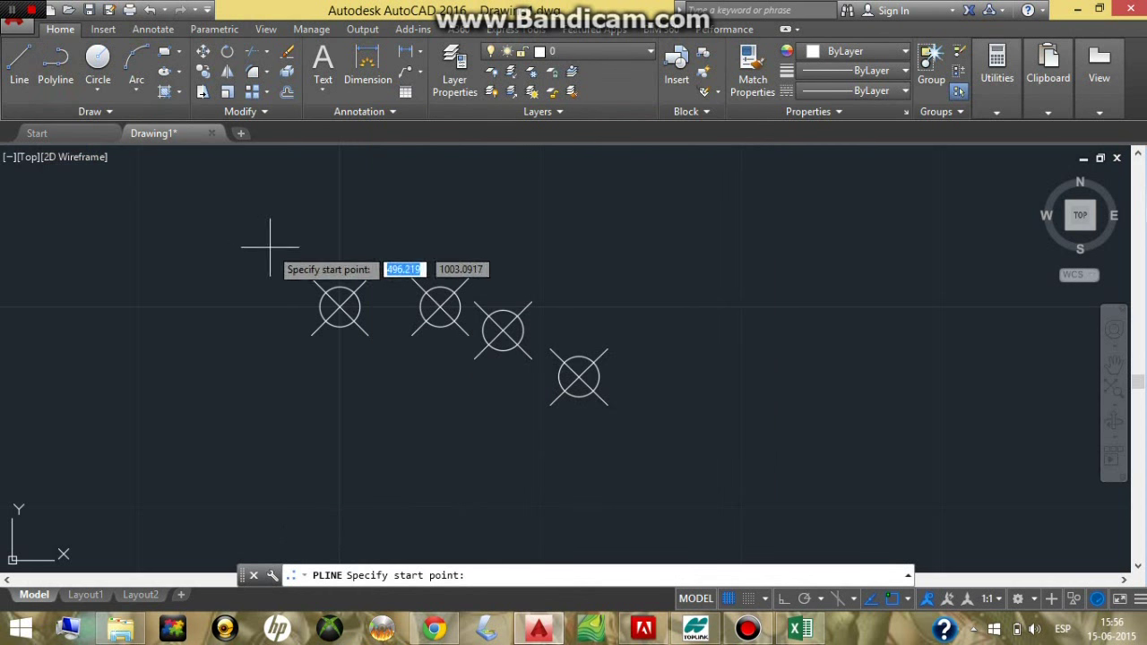
left_click(340, 307)
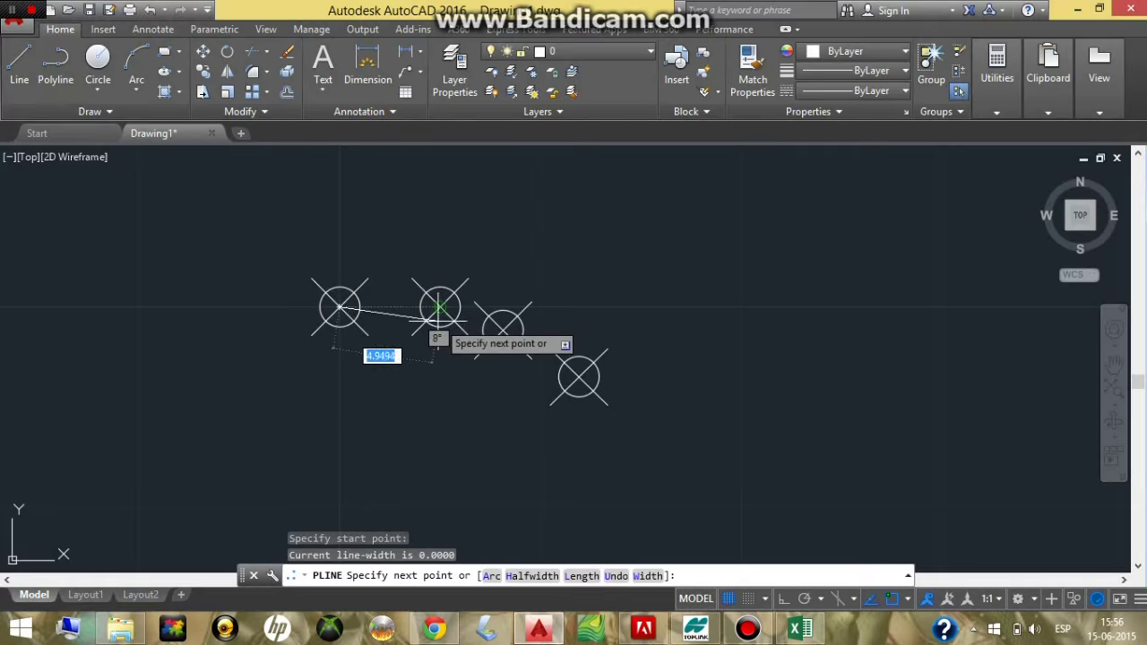
left_click(440, 307)
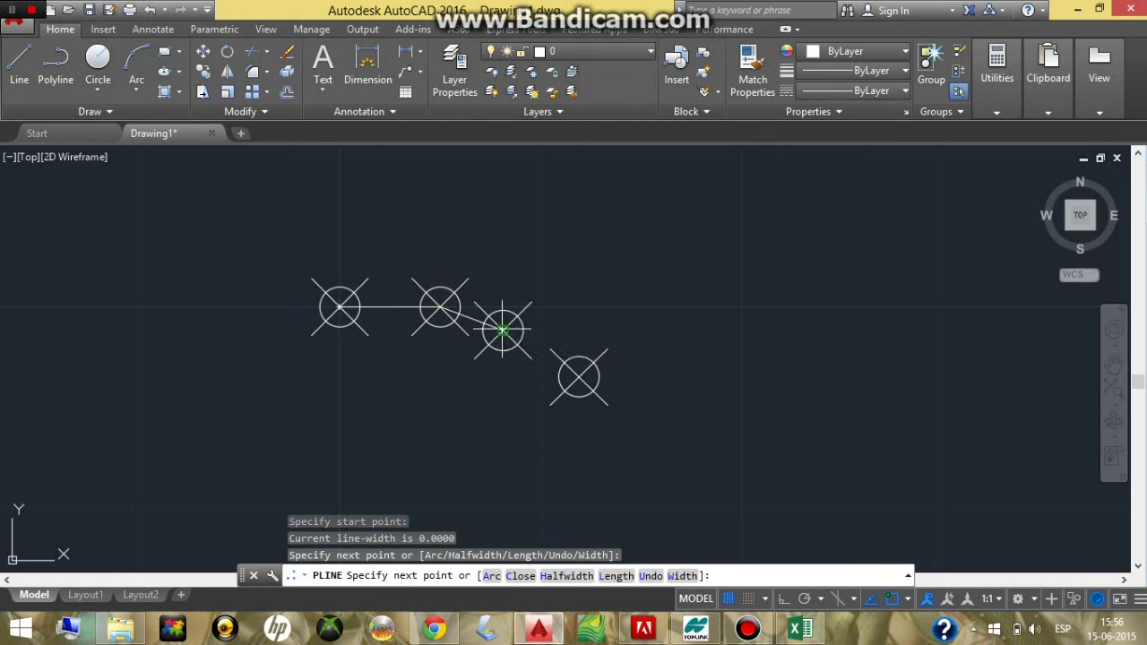
left_click(504, 329)
left_click(578, 377)
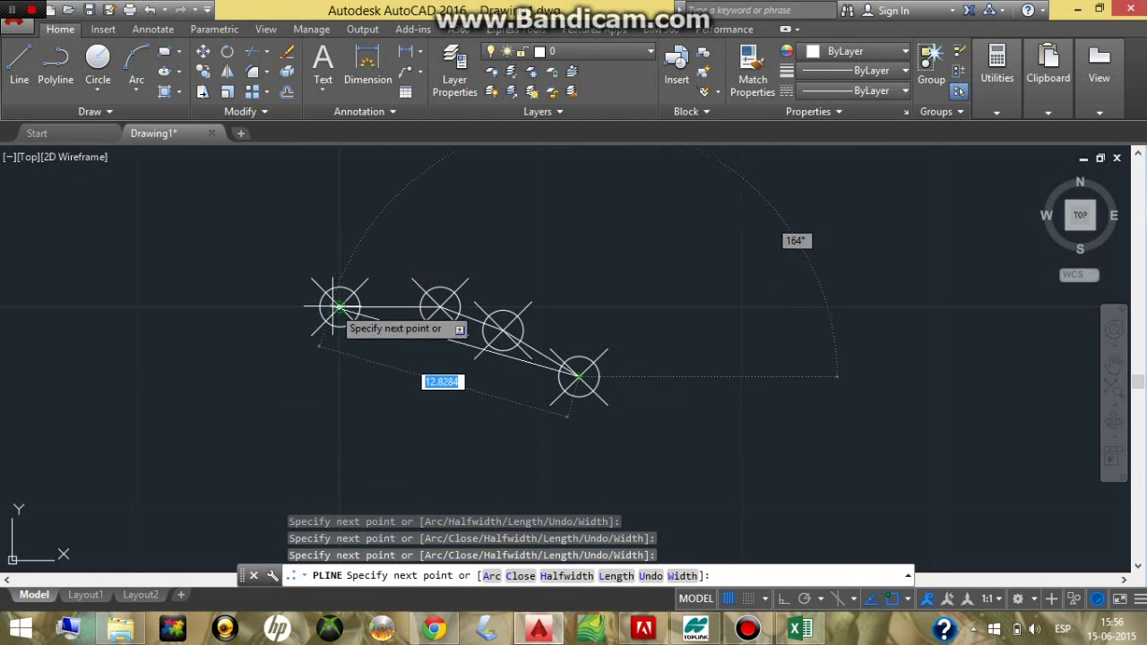
left_click(339, 307)
key("Escape")
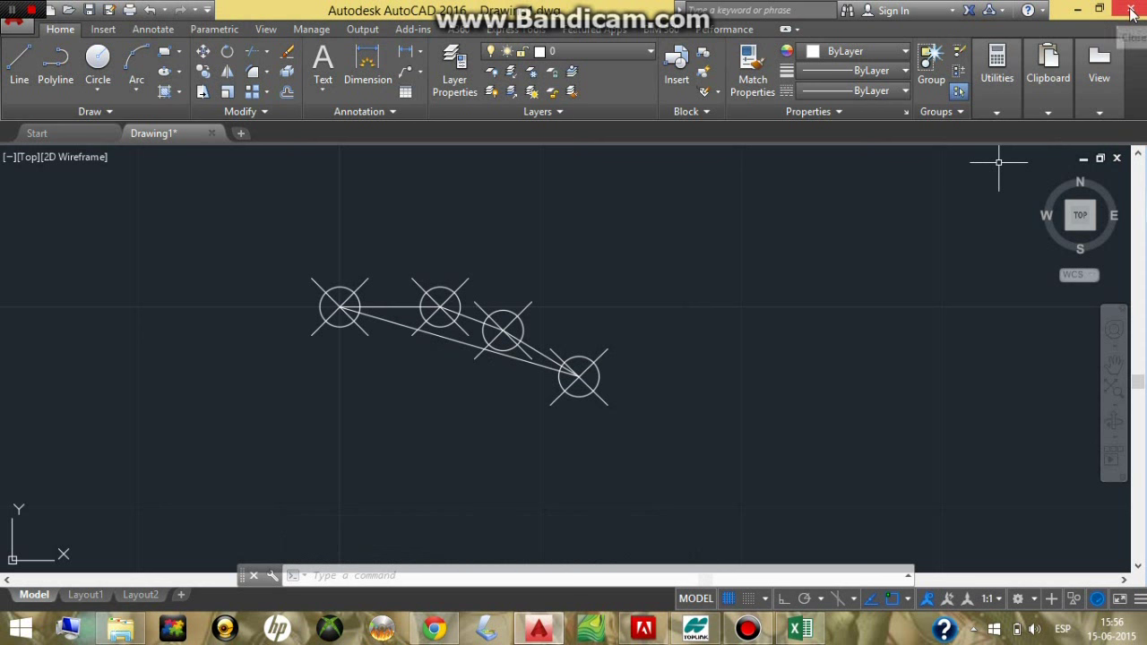
Minimize the Excel workbook and open PPT1.gt7 from removable drive F: in Bloc de notas
key("alt+Tab")
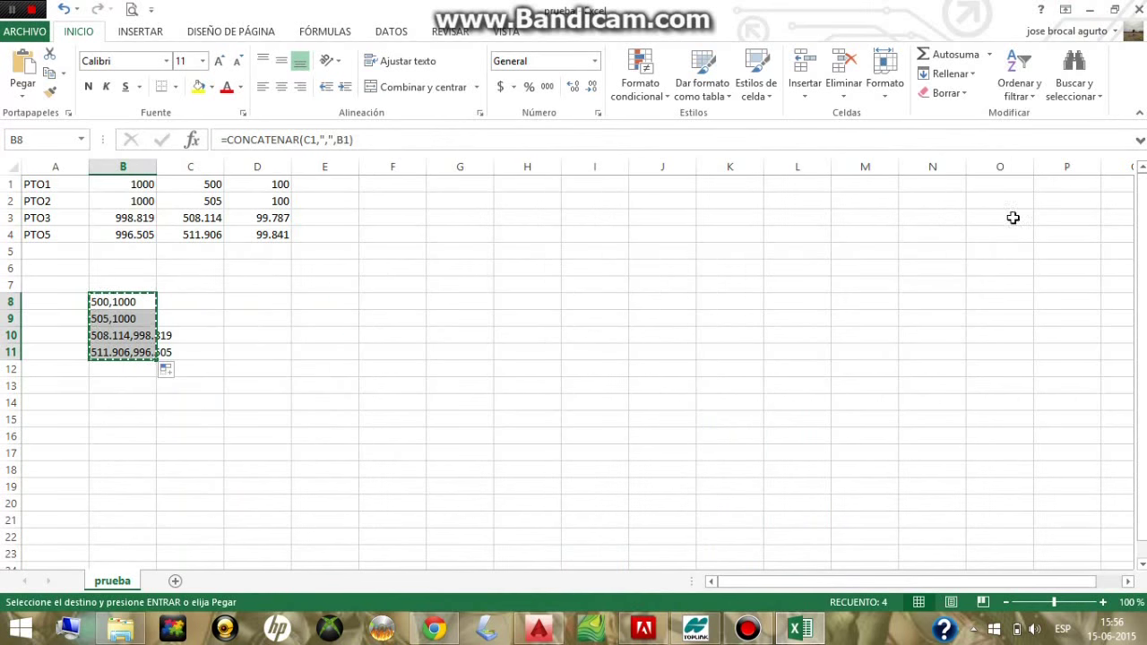
left_click(1090, 9)
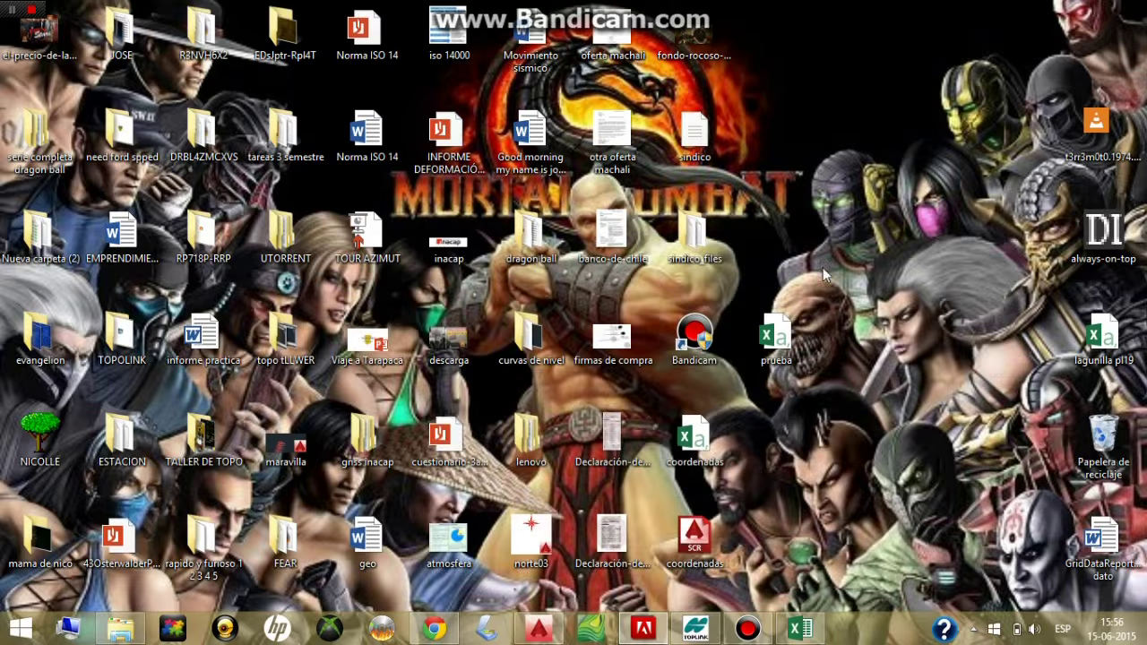
left_click(120, 628)
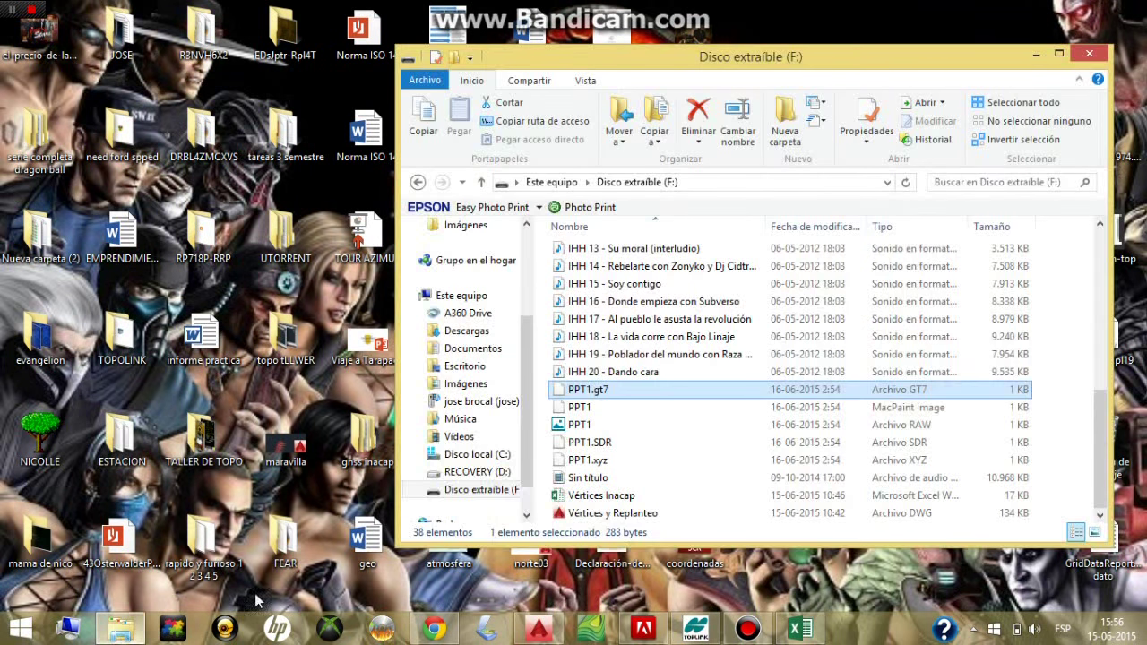
right_click(597, 399)
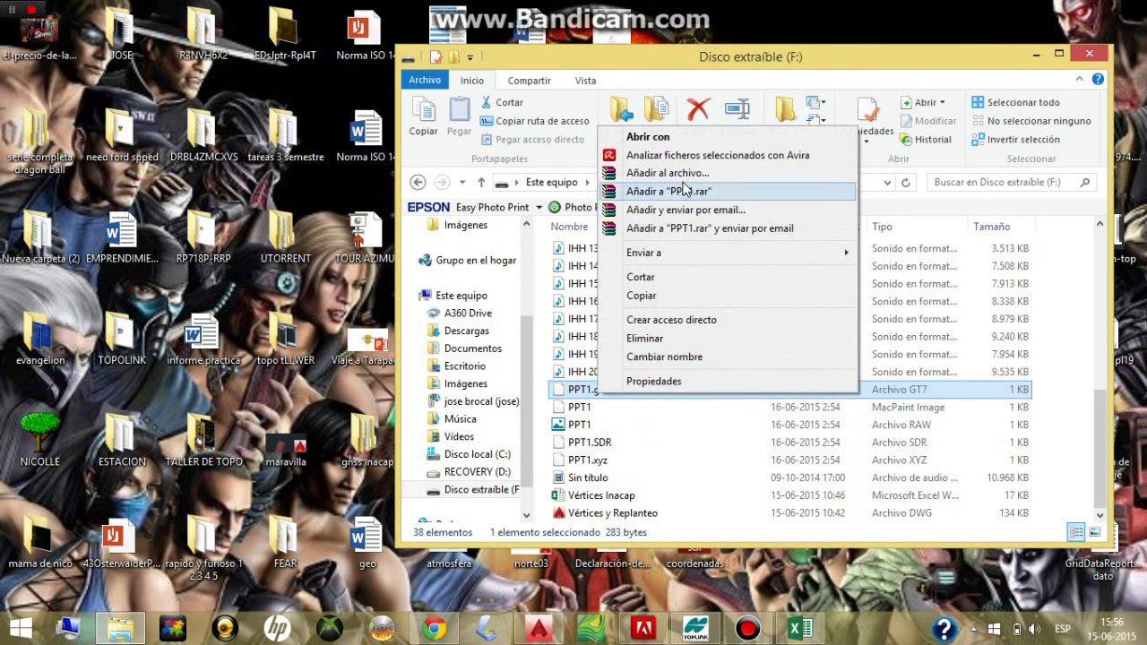
left_click(677, 146)
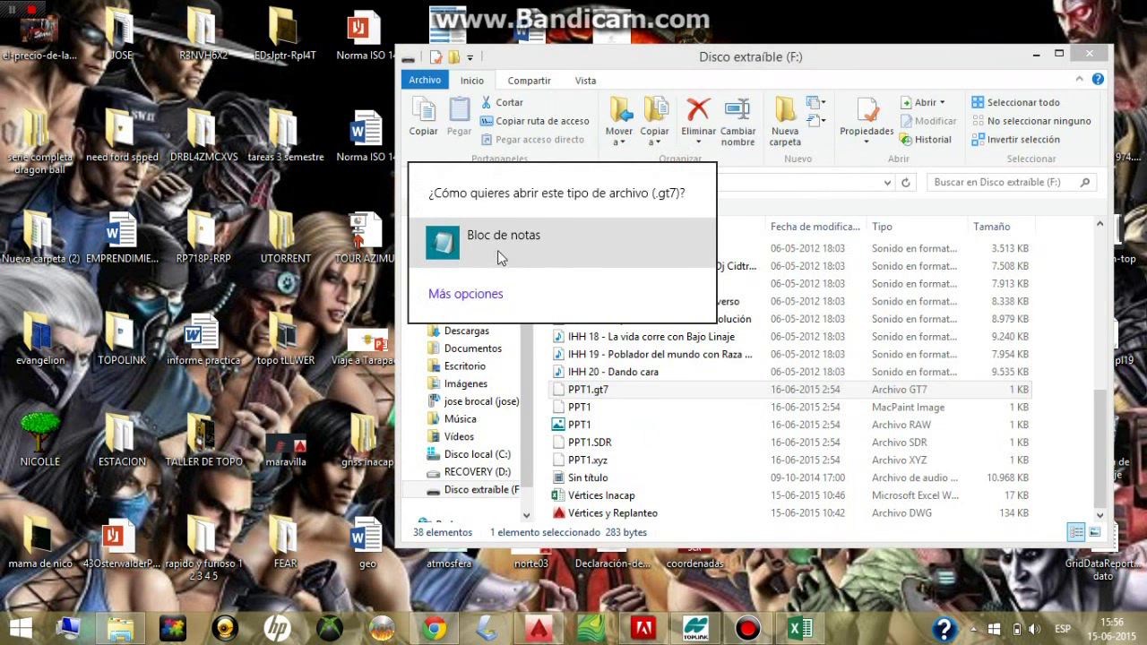
left_click(499, 255)
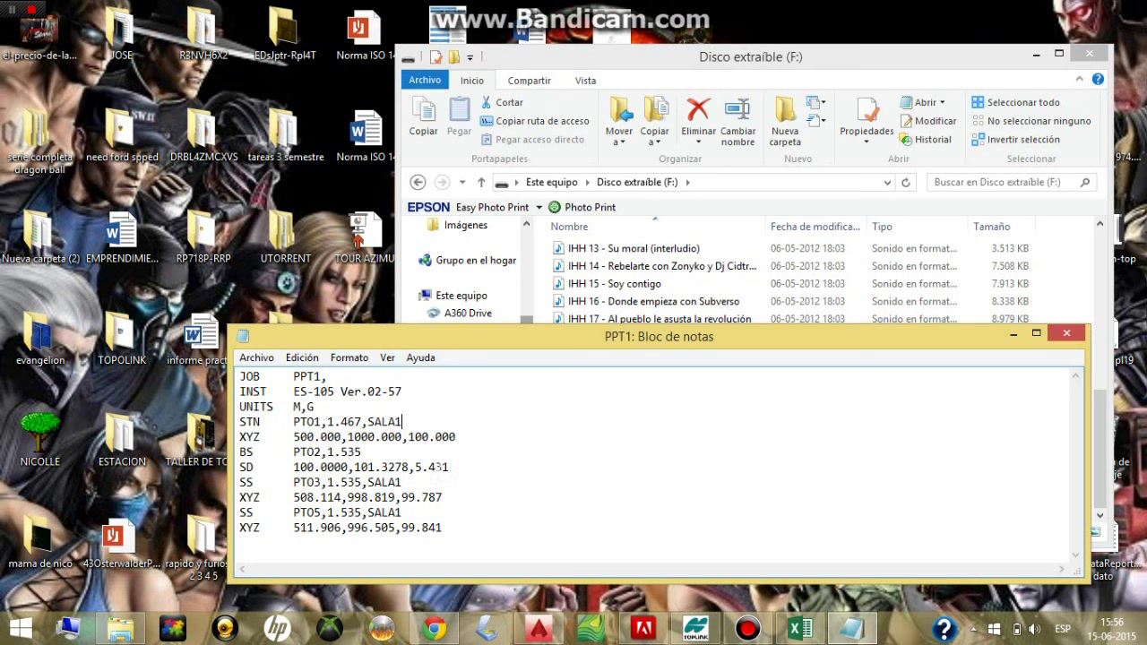
Delete the JOB to STN header lines, the BS line and both SS lines from the PPT1 text
left_click_drag(422, 422, 239, 377)
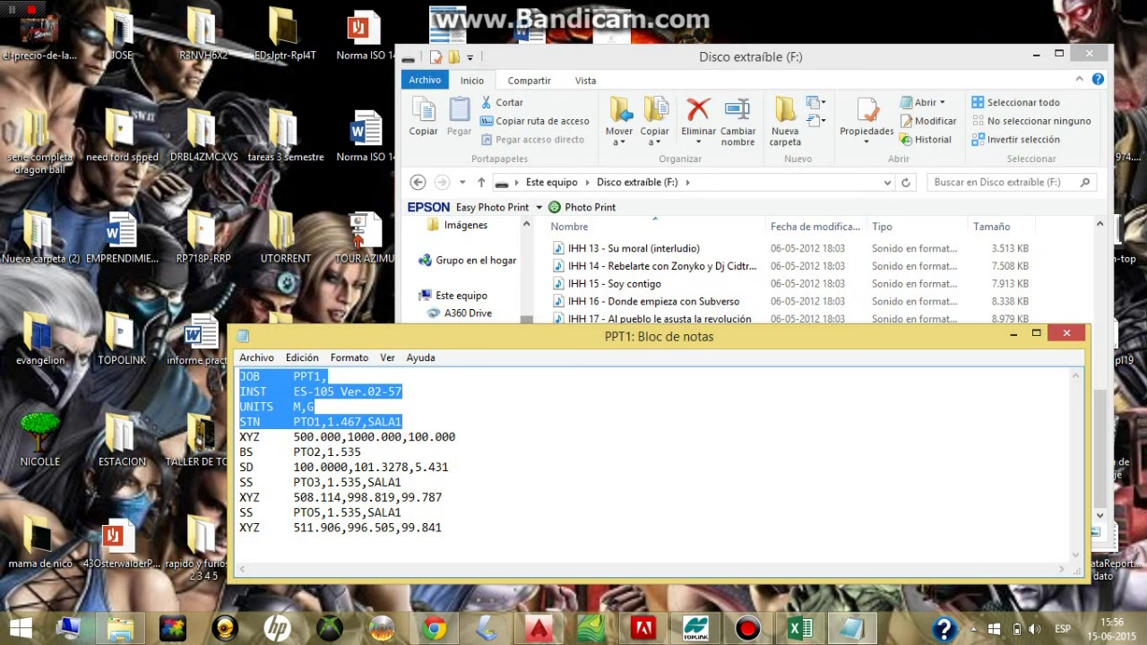
key("Delete")
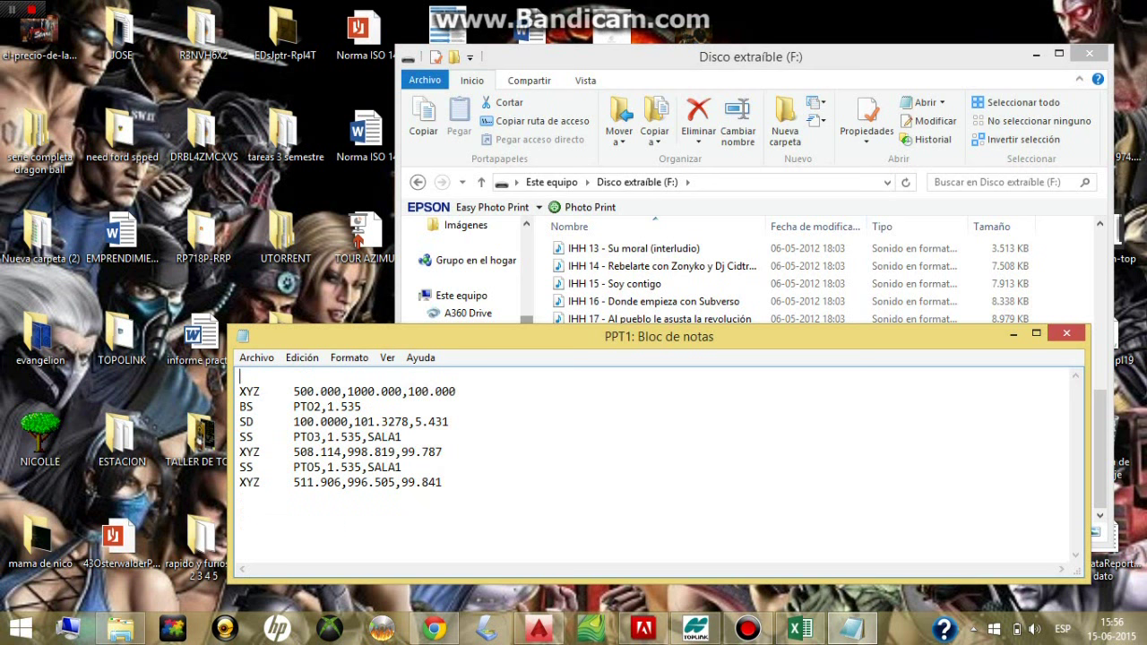
left_click_drag(364, 406, 235, 406)
key("Delete")
left_click_drag(403, 436, 281, 437)
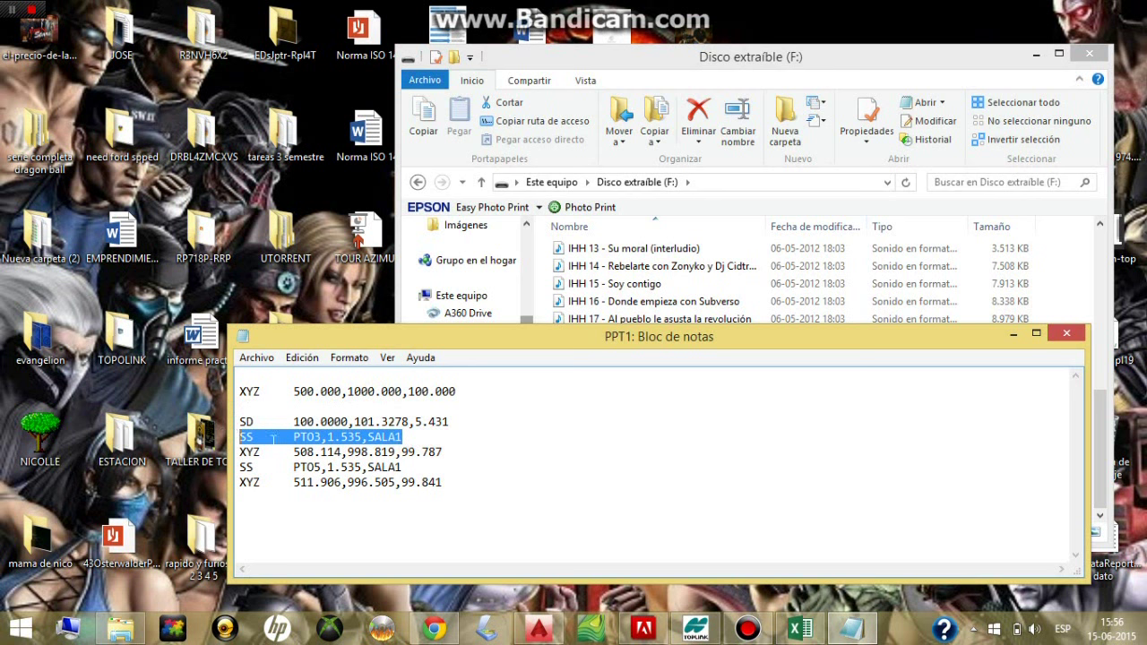
key("Delete")
left_click_drag(402, 466, 240, 467)
key("Delete")
Remove the elevation values from the ends of the XYZ lines for 508.114,998.819 and 500.000,1000.000
left_click(446, 452)
key("BackSpace")
key("BackSpace")
key("BackSpace")
key("BackSpace")
left_click(452, 422)
key("BackSpace")
key("BackSpace")
left_click(456, 391)
key("BackSpace")
key("BackSpace")
key("BackSpace")
key("BackSpace")
key("BackSpace")
Erase the SD line's values and label between the first two XYZ lines
left_click(431, 423)
key("BackSpace")
key("BackSpace")
key("BackSpace")
key("BackSpace")
key("BackSpace")
key("BackSpace")
key("BackSpace")
key("BackSpace")
key("BackSpace")
key("BackSpace")
key("BackSpace")
key("BackSpace")
key("BackSpace")
key("BackSpace")
key("BackSpace")
key("BackSpace")
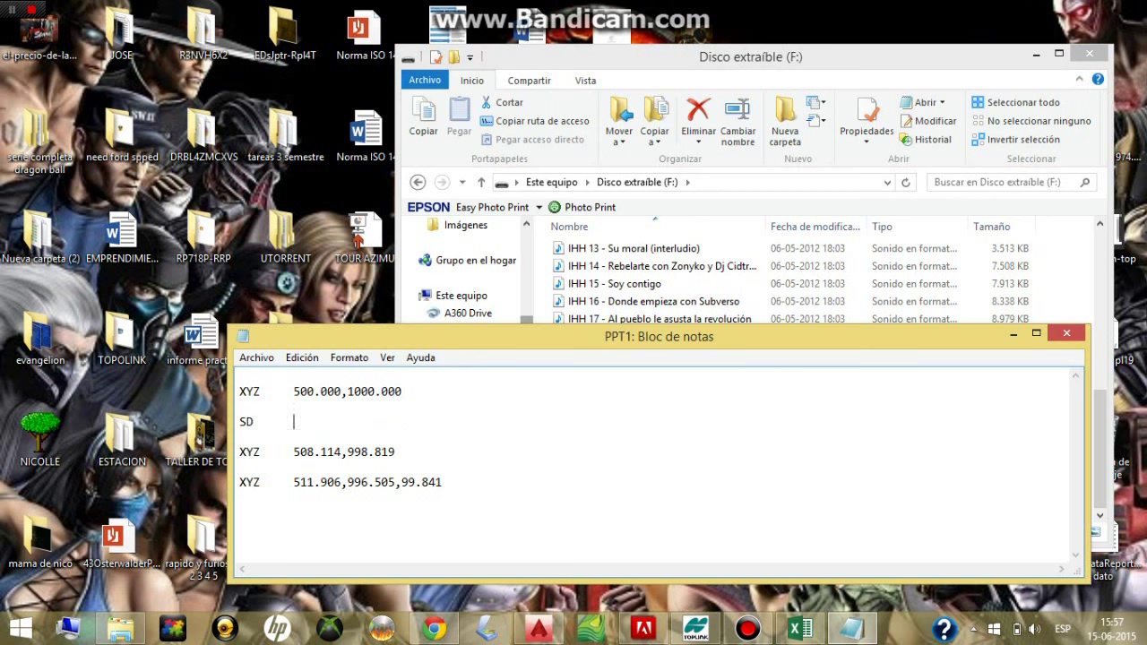
key("BackSpace")
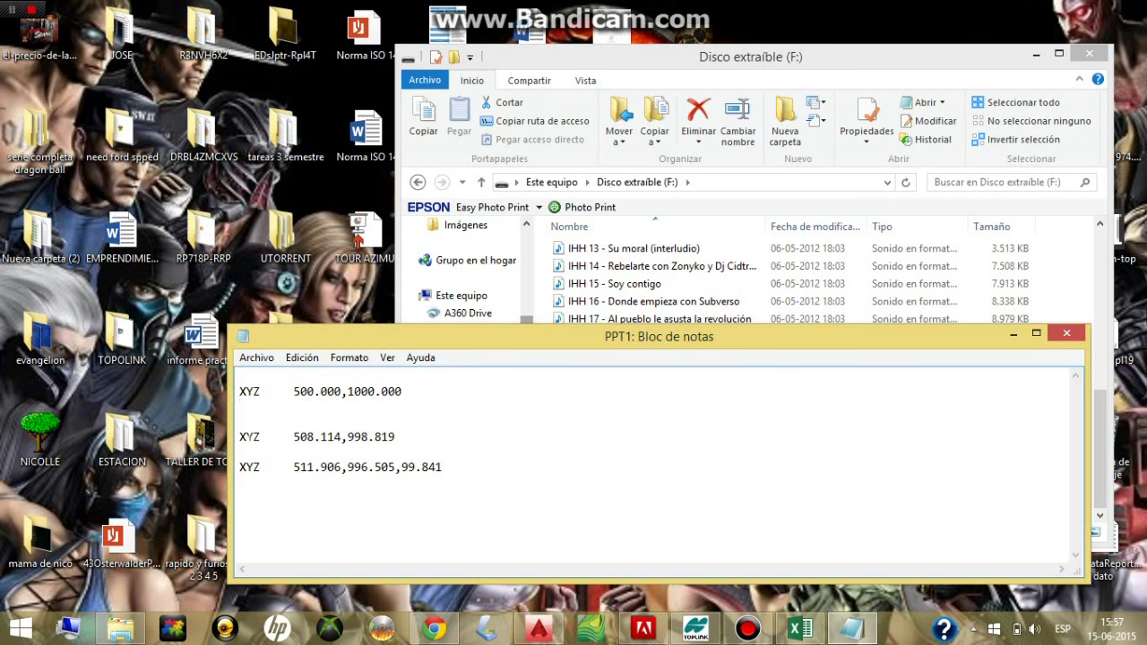
Remove the XYZ label before 508.114,998.819 and an empty line above it
key("BackSpace")
key("BackSpace")
key("BackSpace")
key("BackSpace")
key("BackSpace")
key("BackSpace")
key("BackSpace")
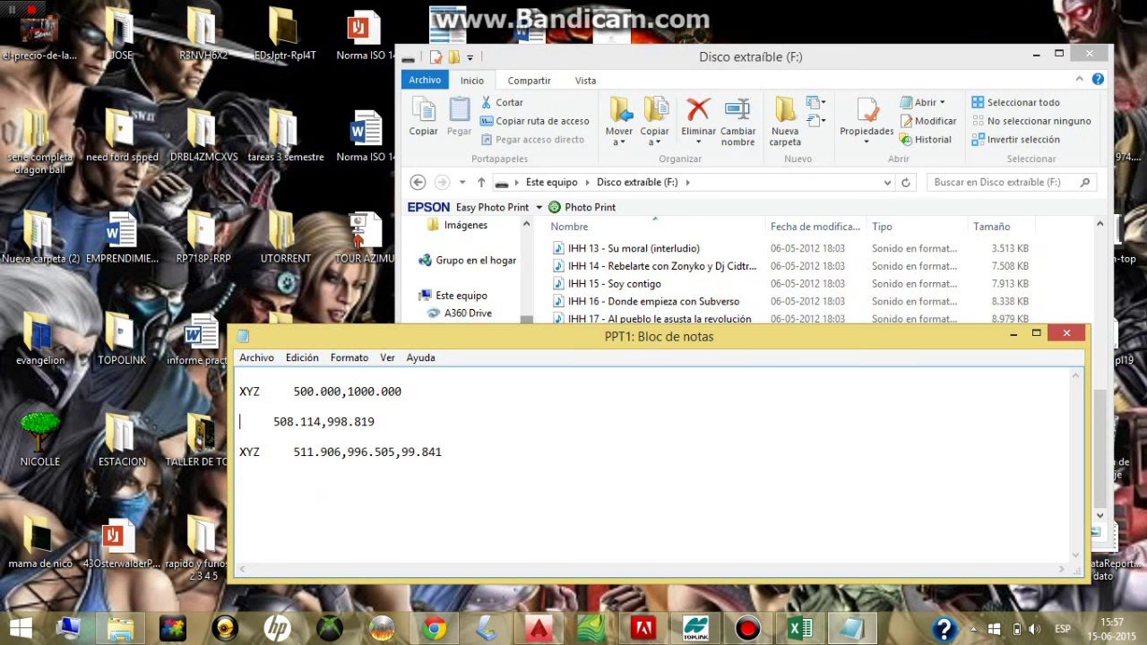
Remove the empty lines around 508.114,998.819 and the XYZ label from the 511.906,996.505,99.841 line
left_click(278, 437)
key("BackSpace")
key("BackSpace")
key("BackSpace")
key("BackSpace")
key("BackSpace")
key("BackSpace")
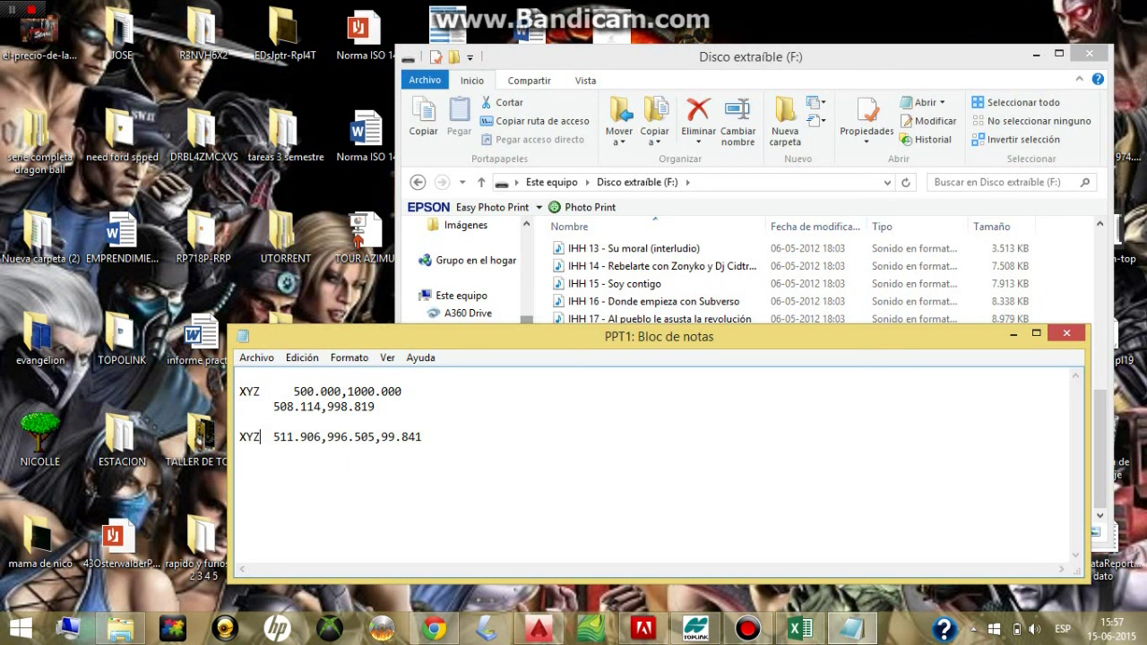
key("BackSpace")
Remove the XYZ label, the padding and the empty line in front of 500.000,1000.000 so it starts the file
left_click(265, 392)
key("BackSpace")
key("BackSpace")
key("BackSpace")
key("BackSpace")
key("BackSpace")
left_click(265, 376)
key("BackSpace")
key("BackSpace")
key("BackSpace")
key("BackSpace")
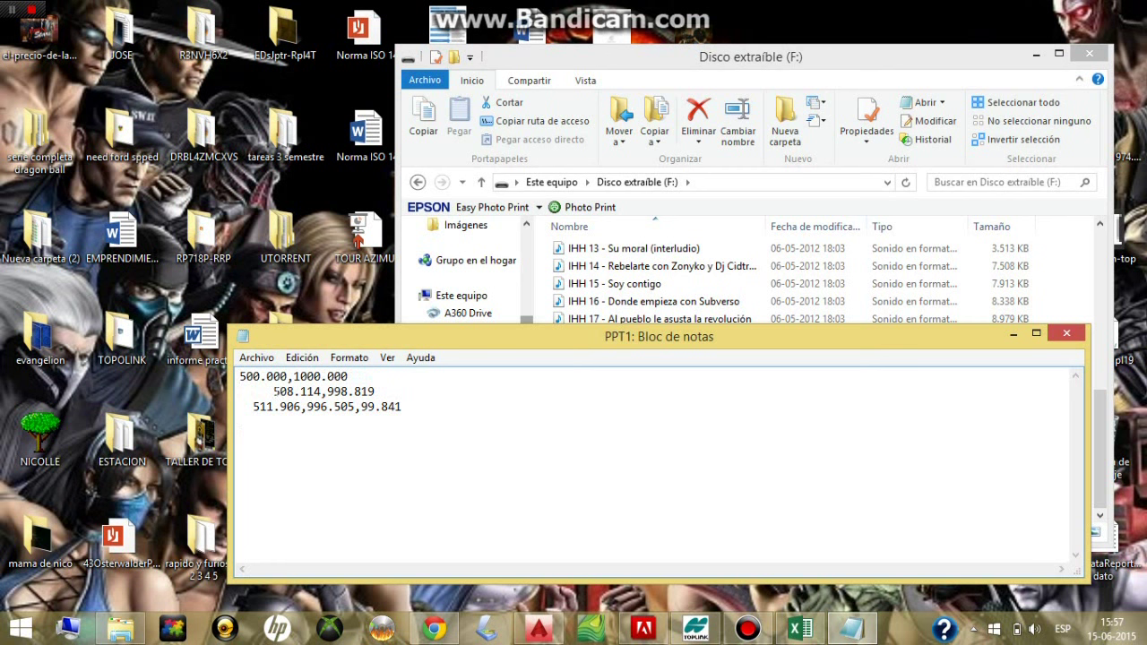
Delete the leading spaces before 508.114,998.819 and 511.906,996.505,99.841
key("Down")
key("Delete")
key("Delete")
key("Delete")
key("Delete")
key("Delete")
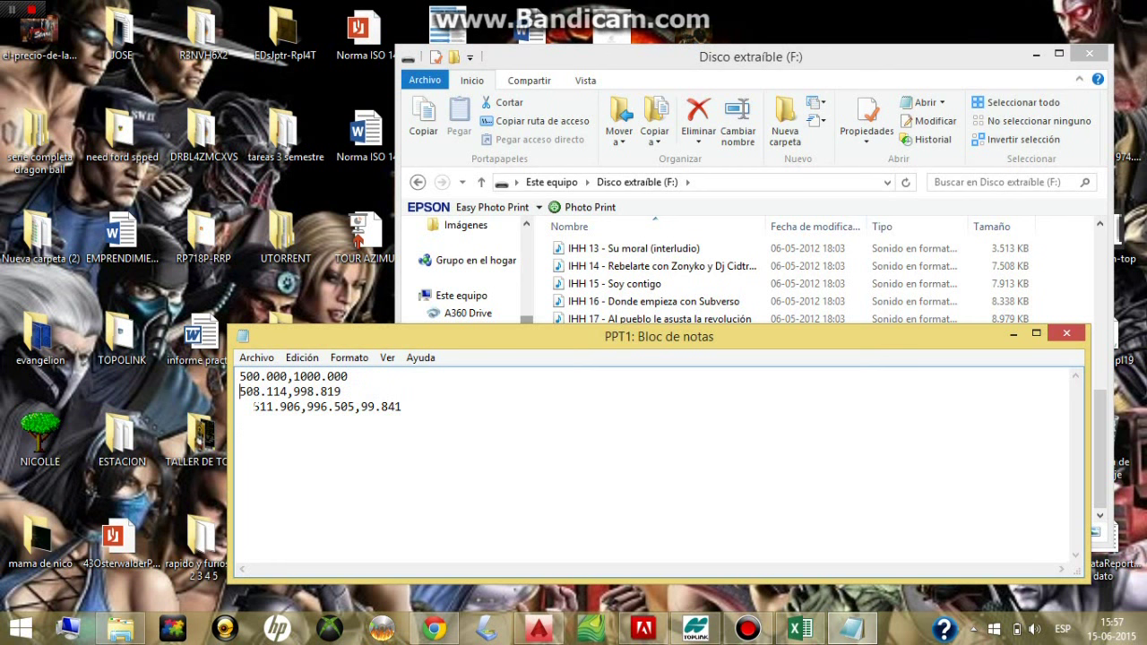
key("BackSpace")
key("BackSpace")
Add a POINT line above the coordinates and insert an empty line between each coordinate line
left_click(238, 376)
key("Return")
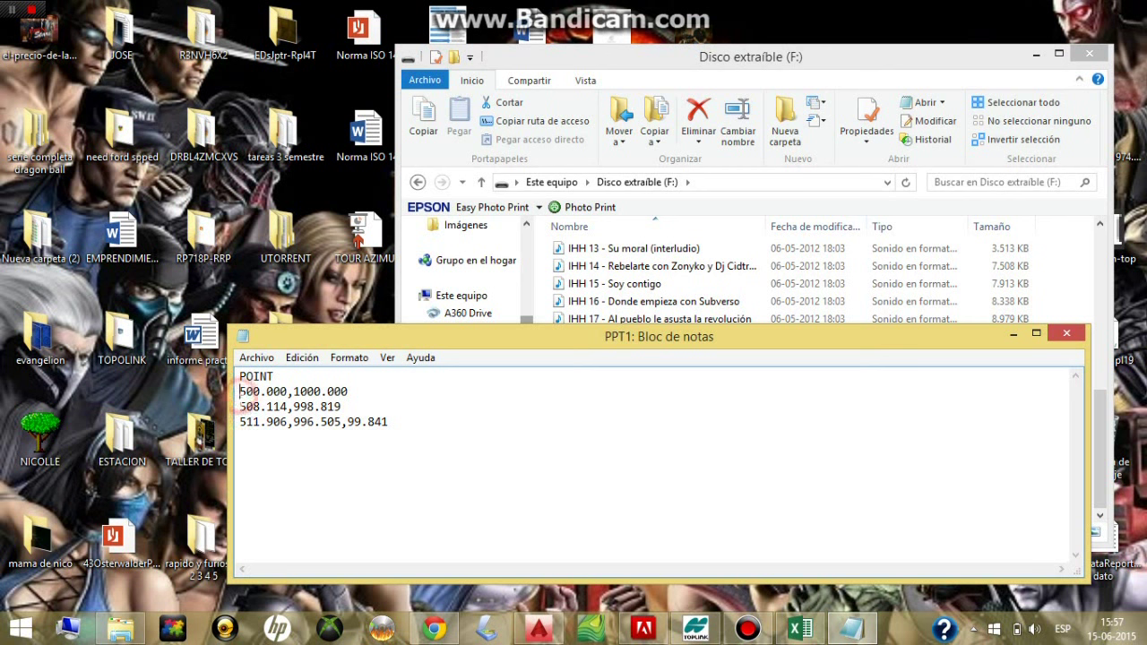
left_click(239, 406)
key("Return")
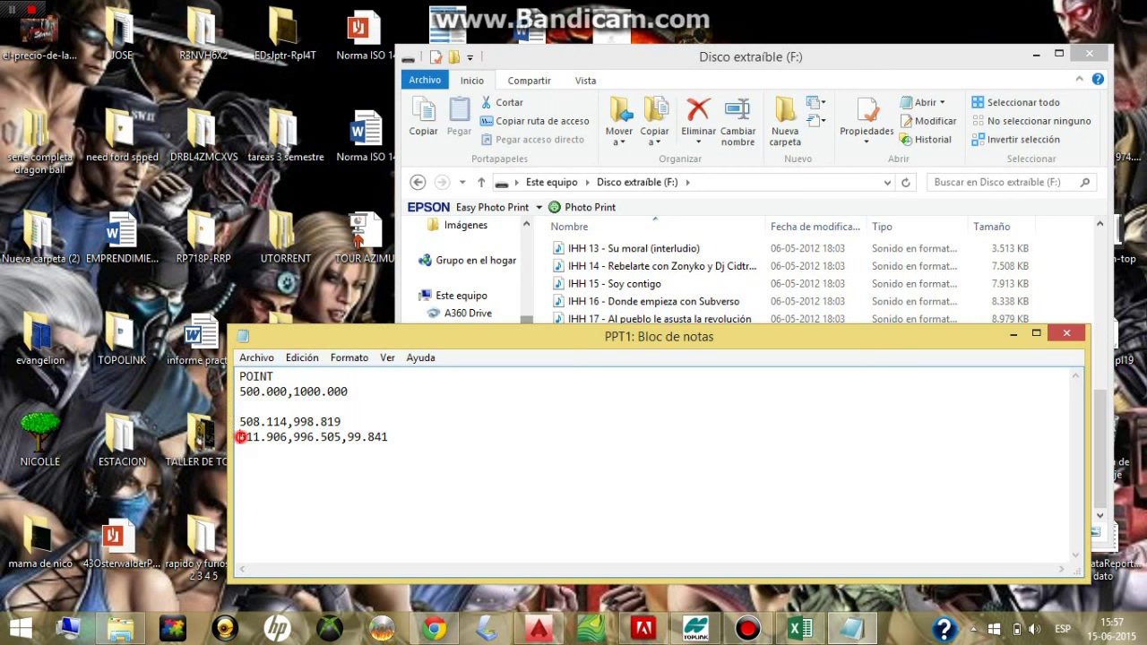
key("Return")
Save the text to the desktop (Escritorio) as the script file demostracion.scr
left_click(256, 359)
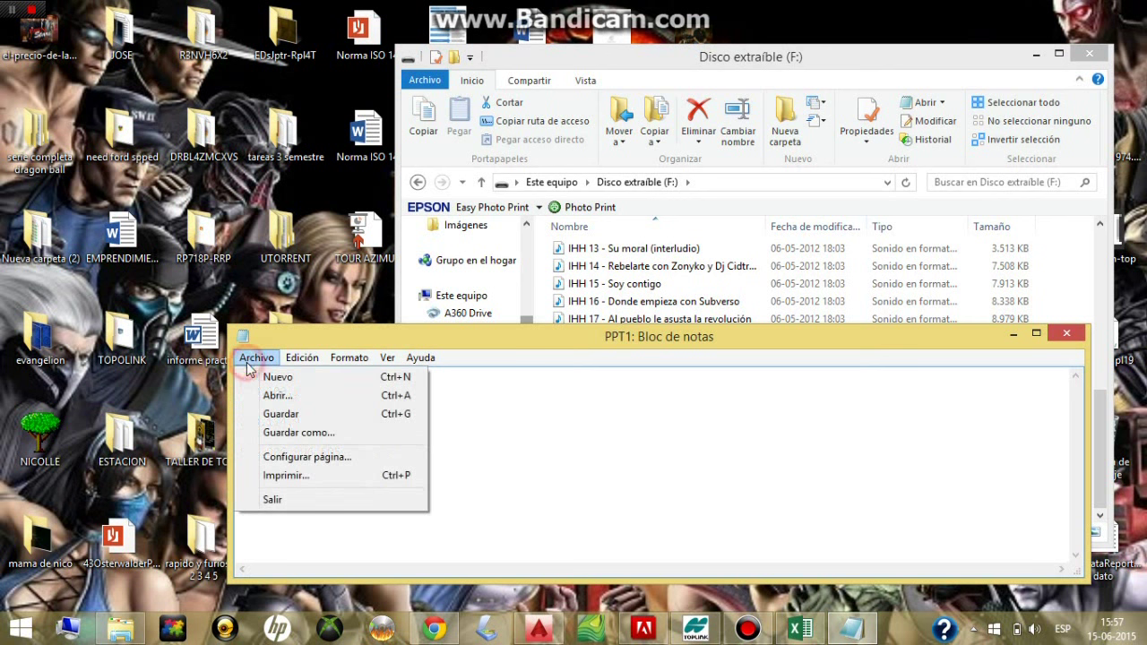
left_click(300, 432)
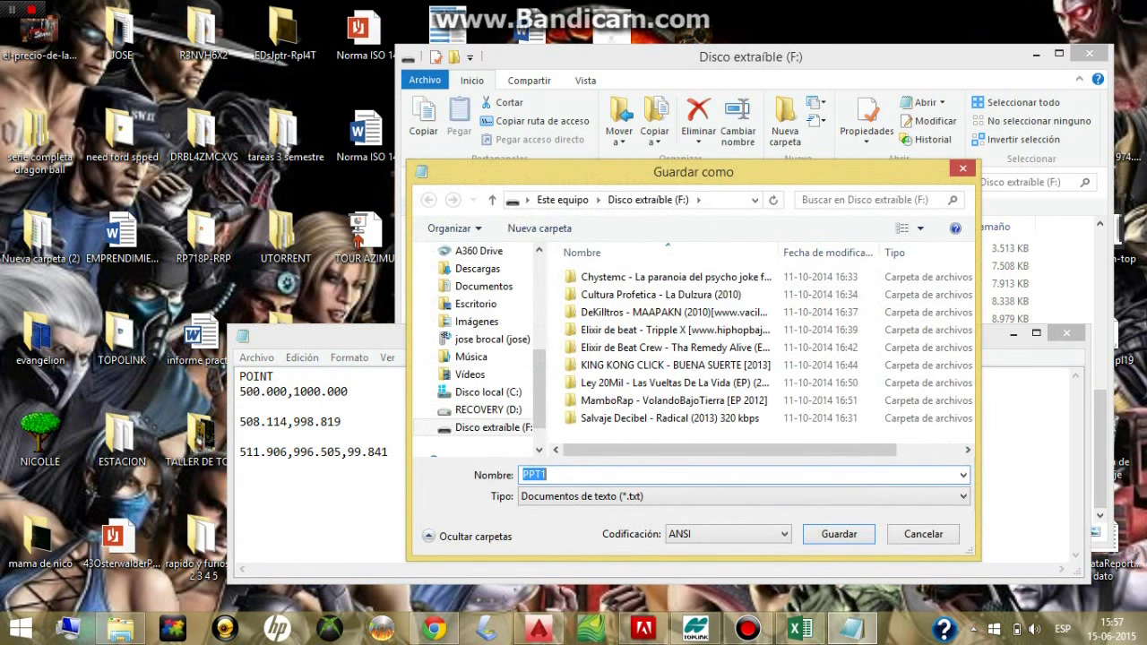
scroll(527, 376, "up", 2)
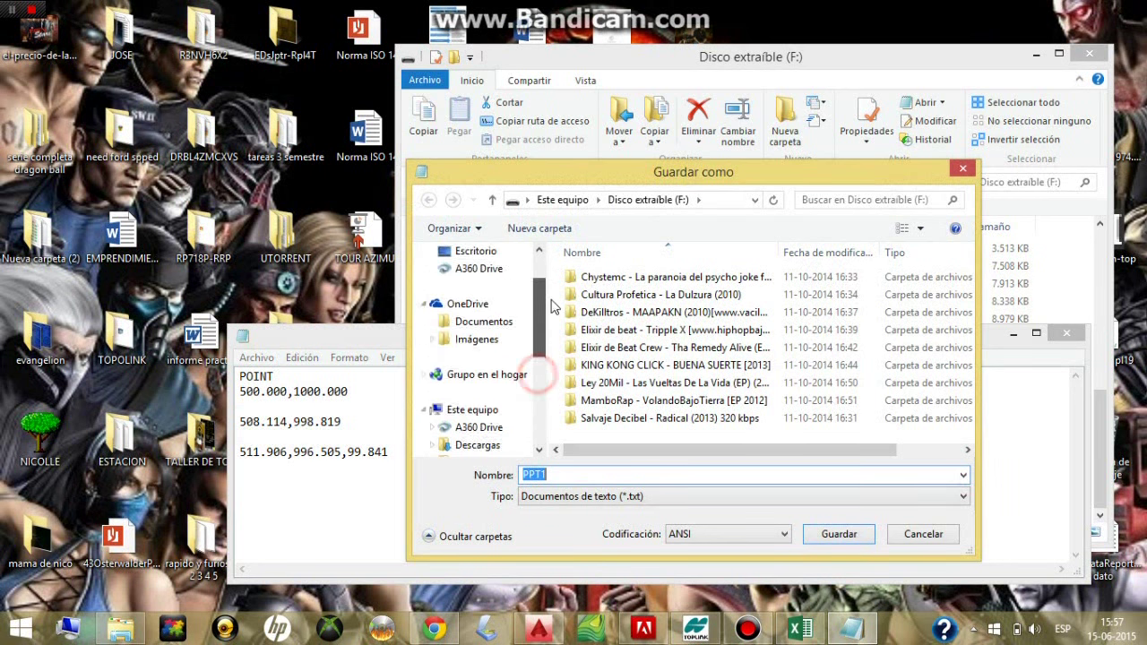
left_click(475, 311)
left_click(560, 470)
type("demostracion.scr")
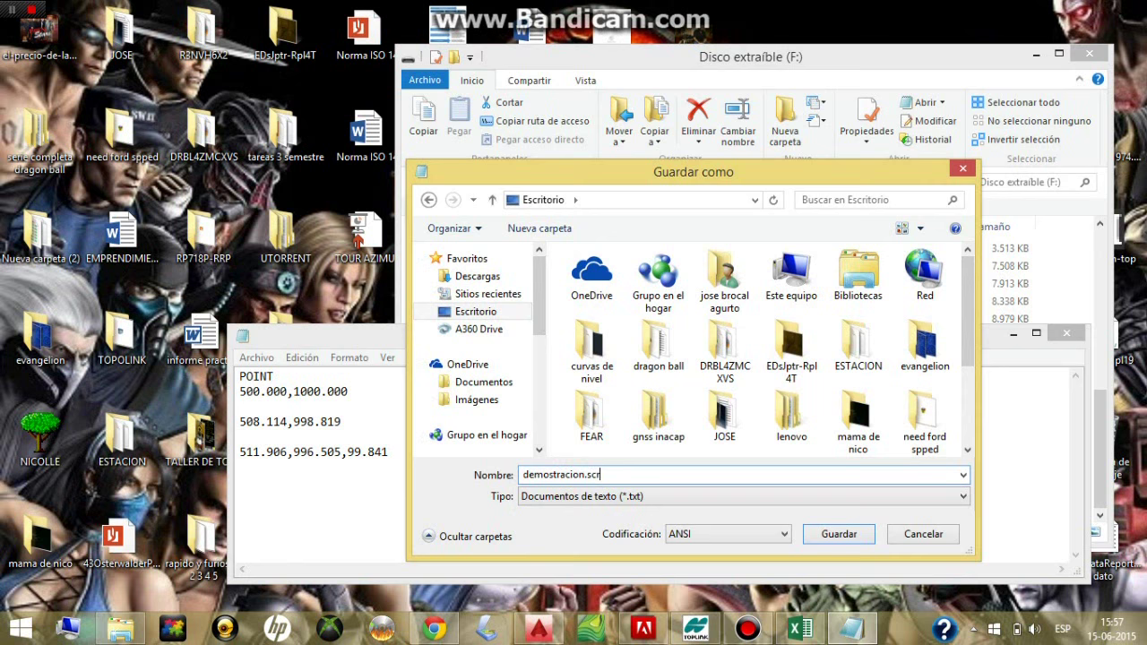
key("Return")
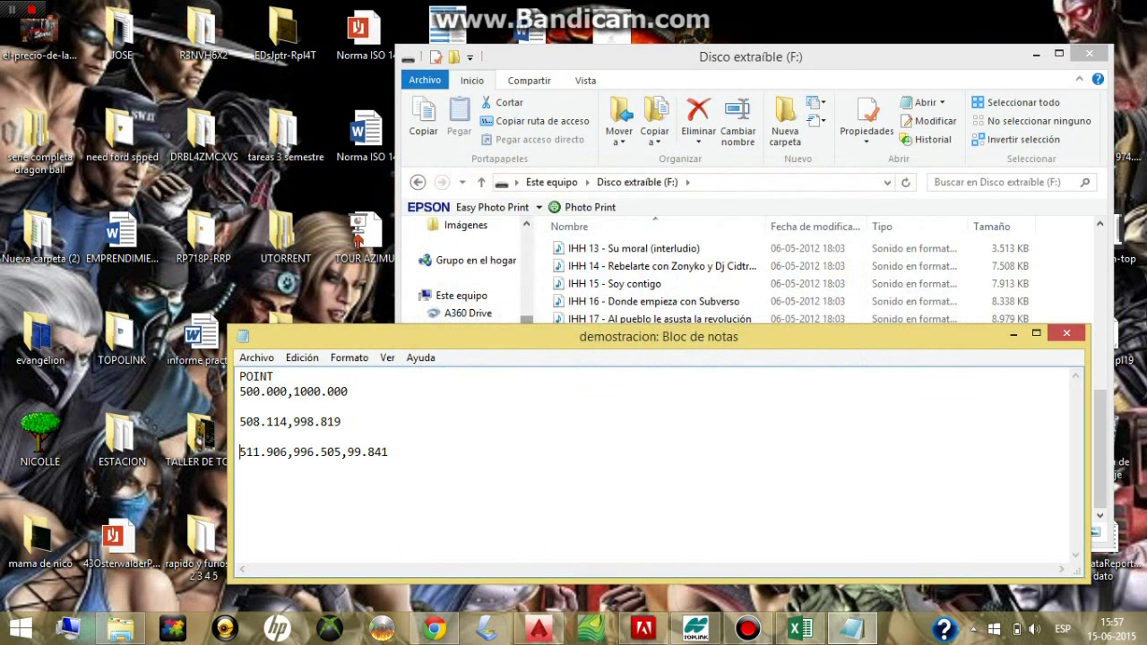
Close the text file and the F: drive window, and move the demostracion script icon to a free spot on the desktop
left_click(1066, 333)
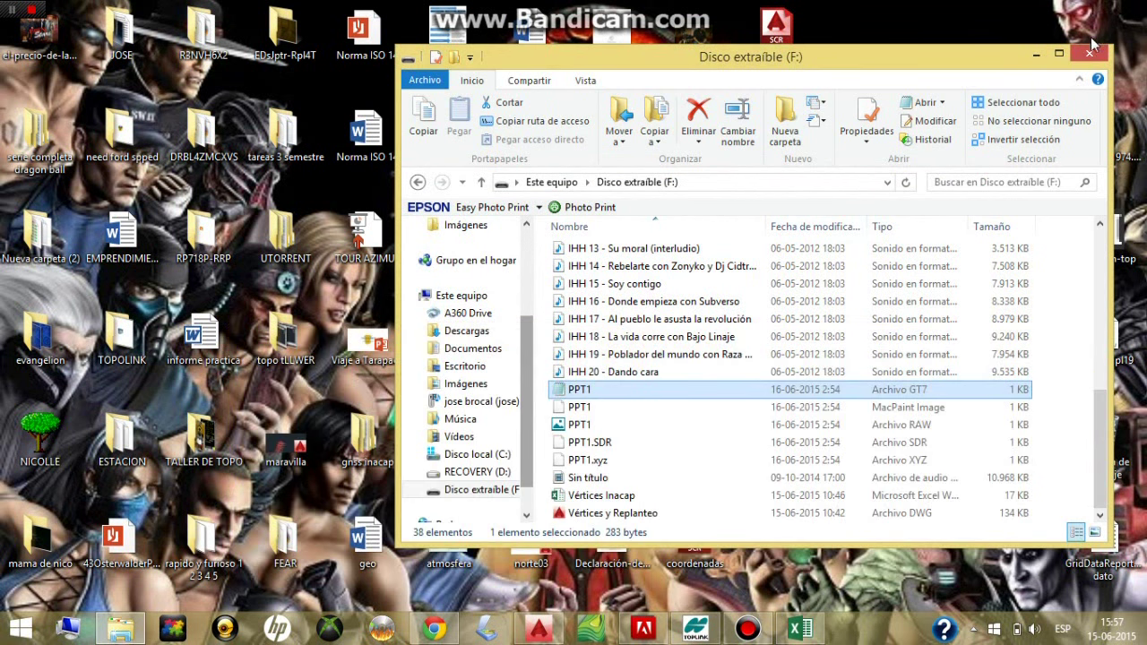
left_click(1089, 57)
left_click_drag(776, 31, 829, 97)
Start a new drawing in AutoCAD and shrink and reposition its window so the demostracion script on the desktop stays uncovered
left_click(520, 633)
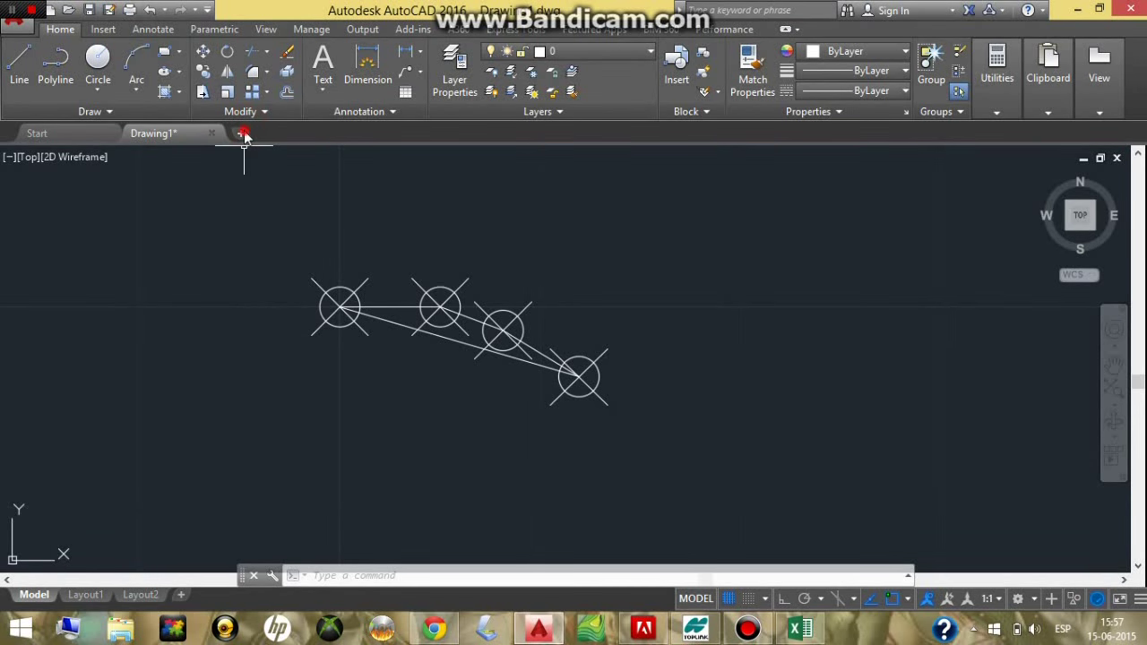
left_click(245, 135)
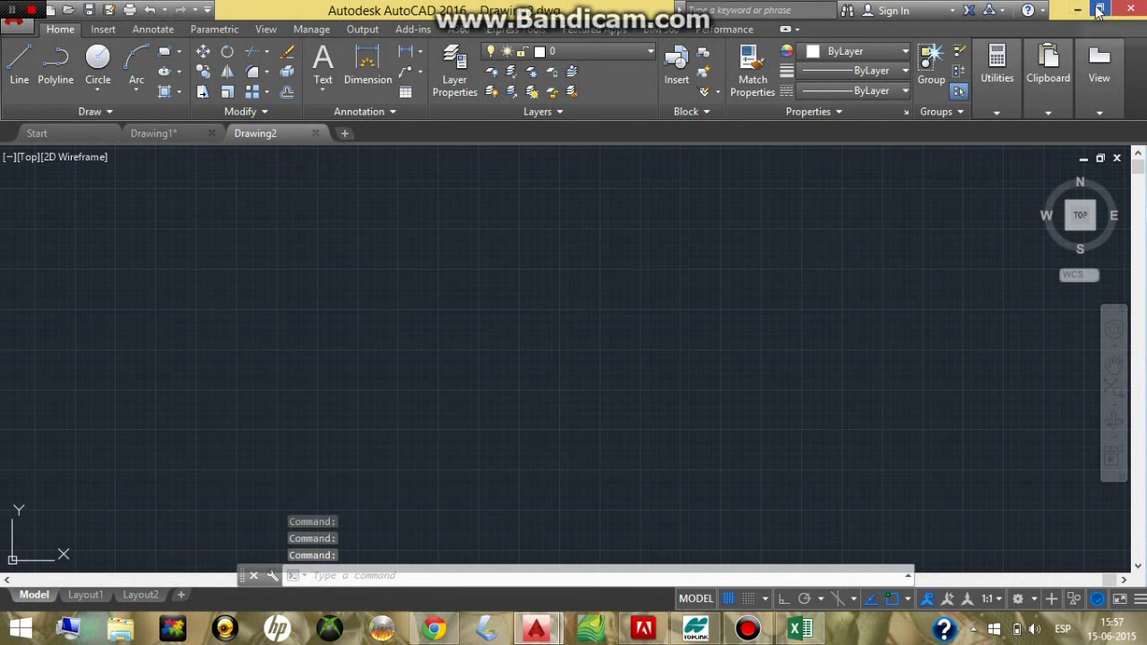
left_click(1077, 9)
left_click_drag(858, 134, 860, 162)
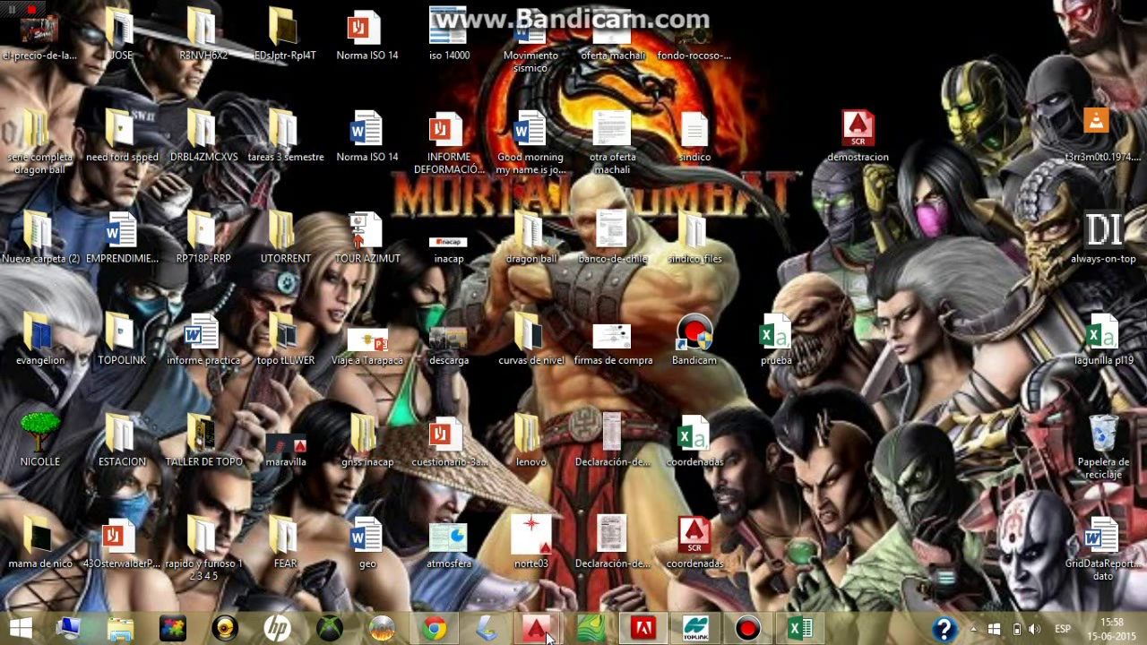
mouse_move(547, 632)
left_click(587, 568)
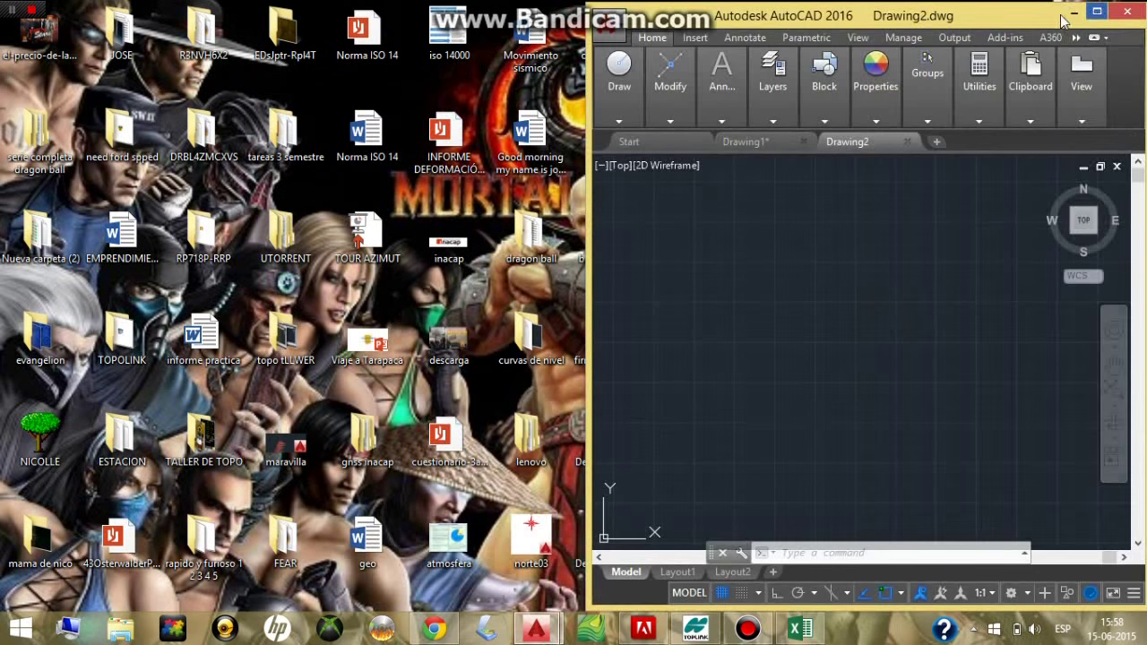
left_click_drag(1043, 16, 555, 24)
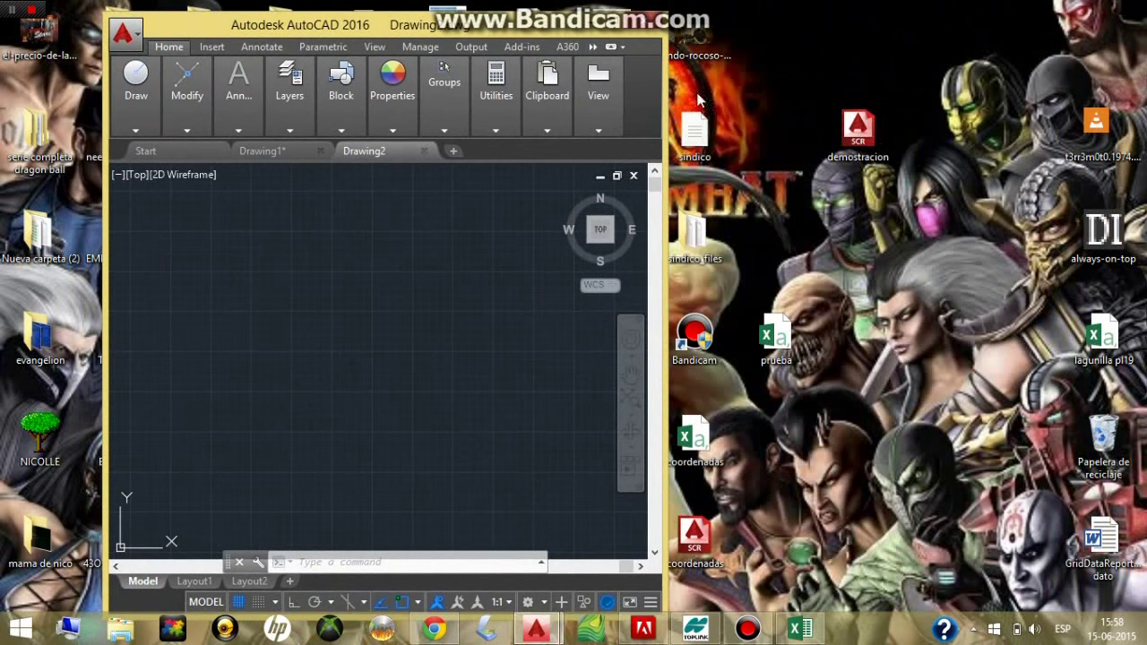
Run the desktop's demostracion script in the new drawing and maximize the AutoCAD window
mouse_move(882, 134)
left_mouse_down()
mouse_move(586, 299)
mouse_move(463, 346)
mouse_move(460, 335)
left_mouse_up()
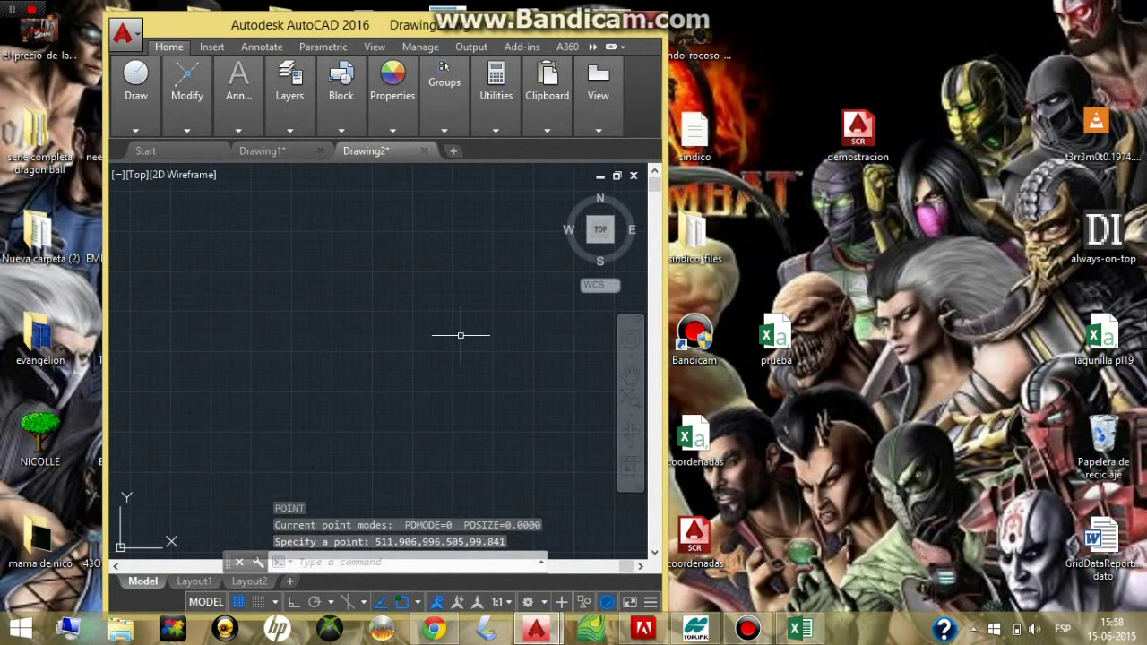
left_click(597, 86)
left_click(623, 24)
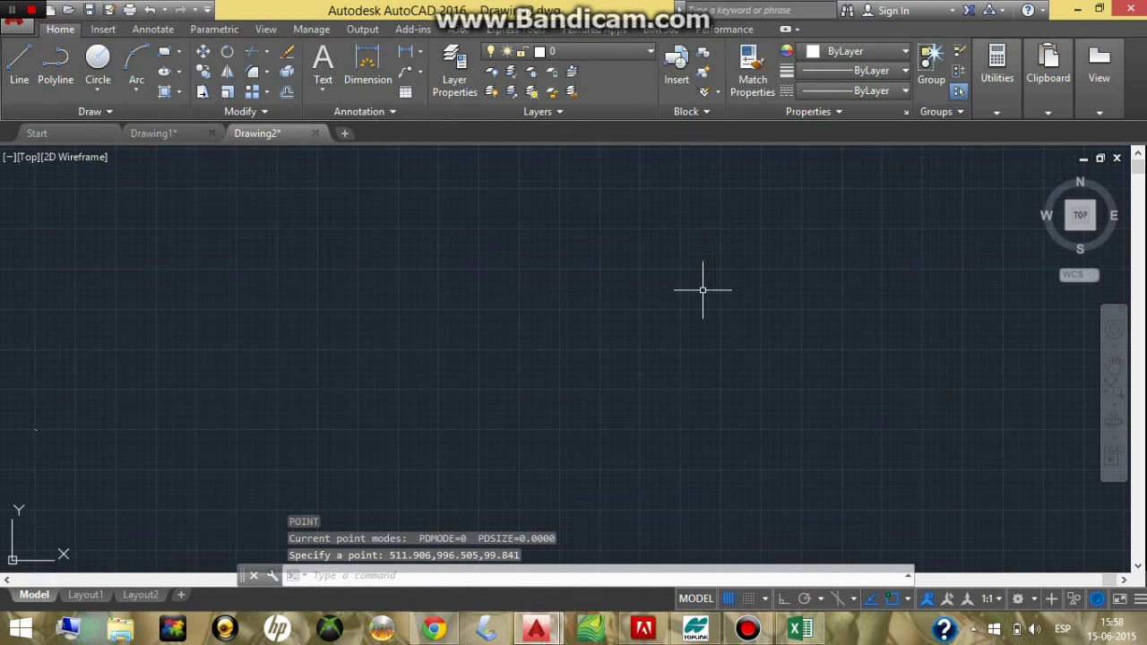
Zoom to the drawing's extents with the ZOOM command
left_click(583, 575)
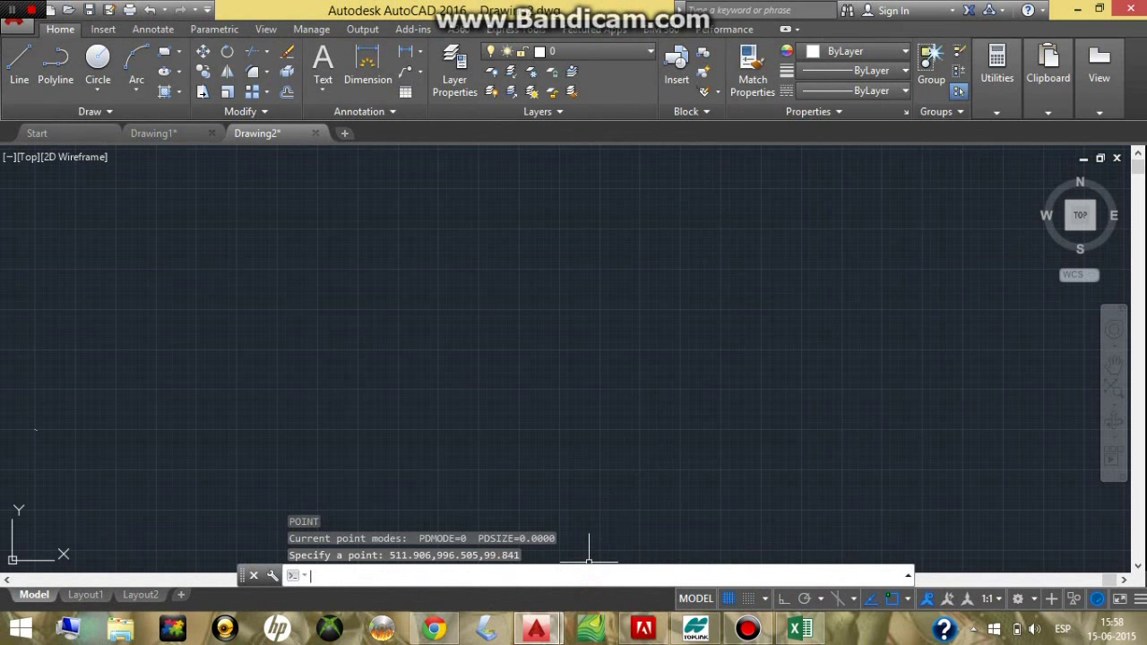
type("zoom")
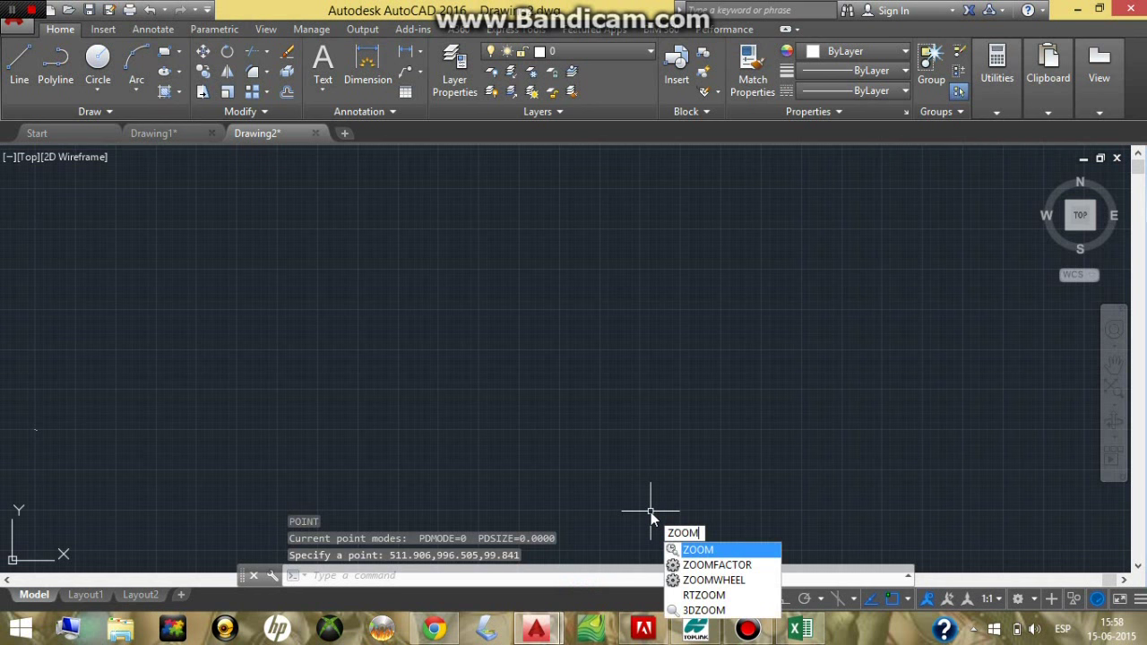
key("Return")
type("e")
key("Return")
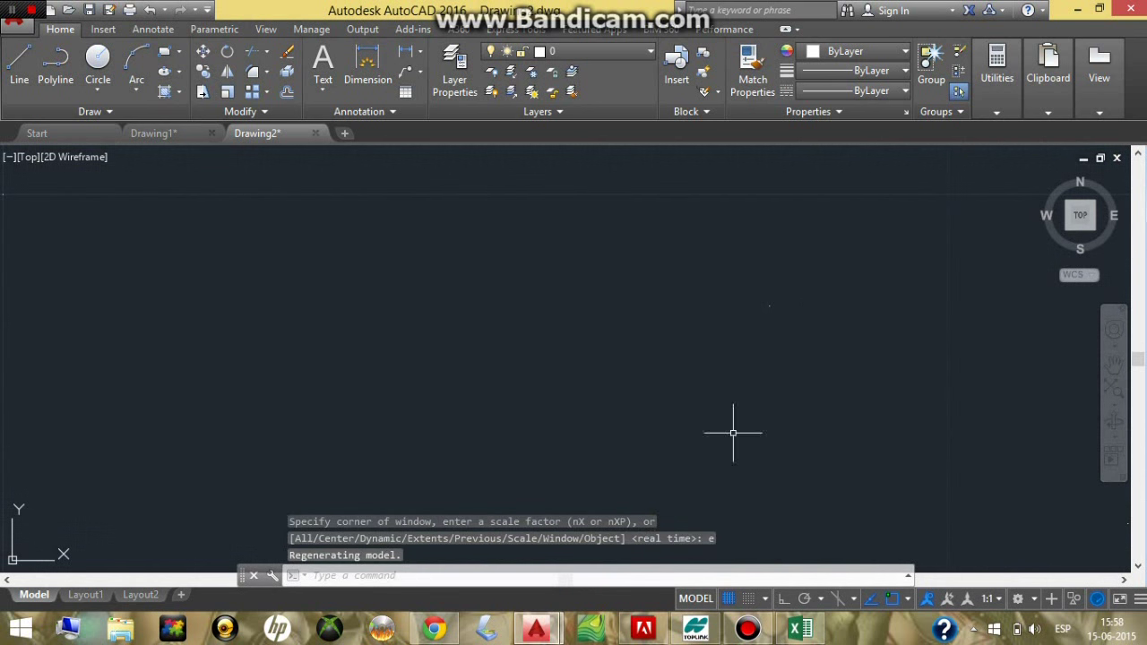
Set the point style with DDPTYPE to a circle crossed by an X, sized 2.5 in absolute units
left_click(666, 575)
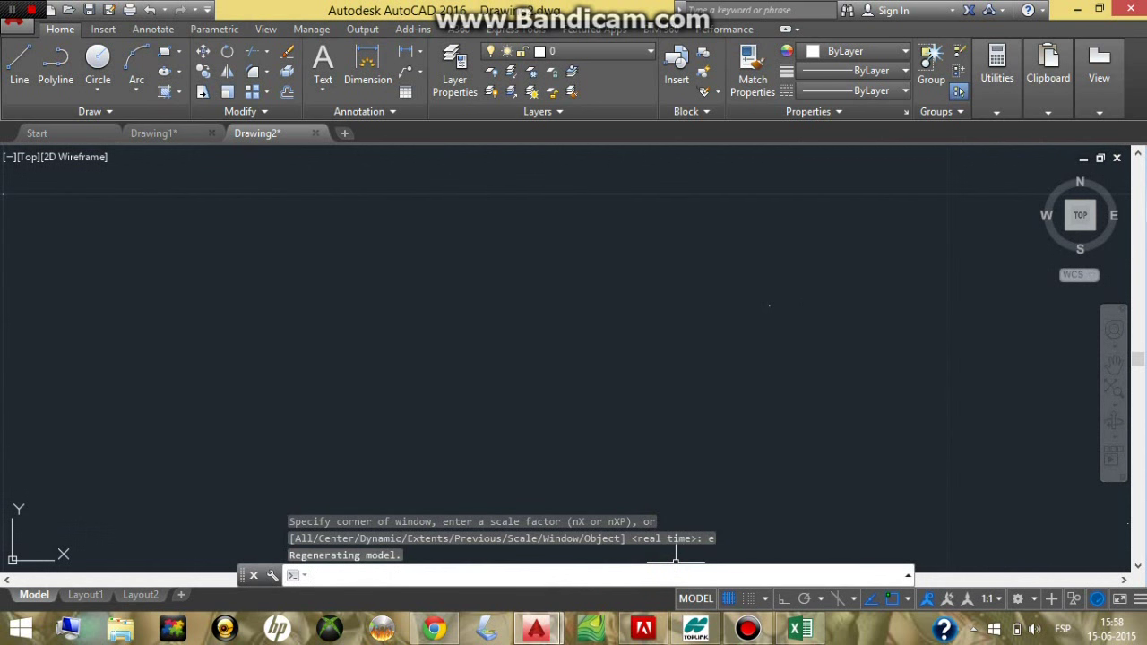
type("ddptype")
key("Return")
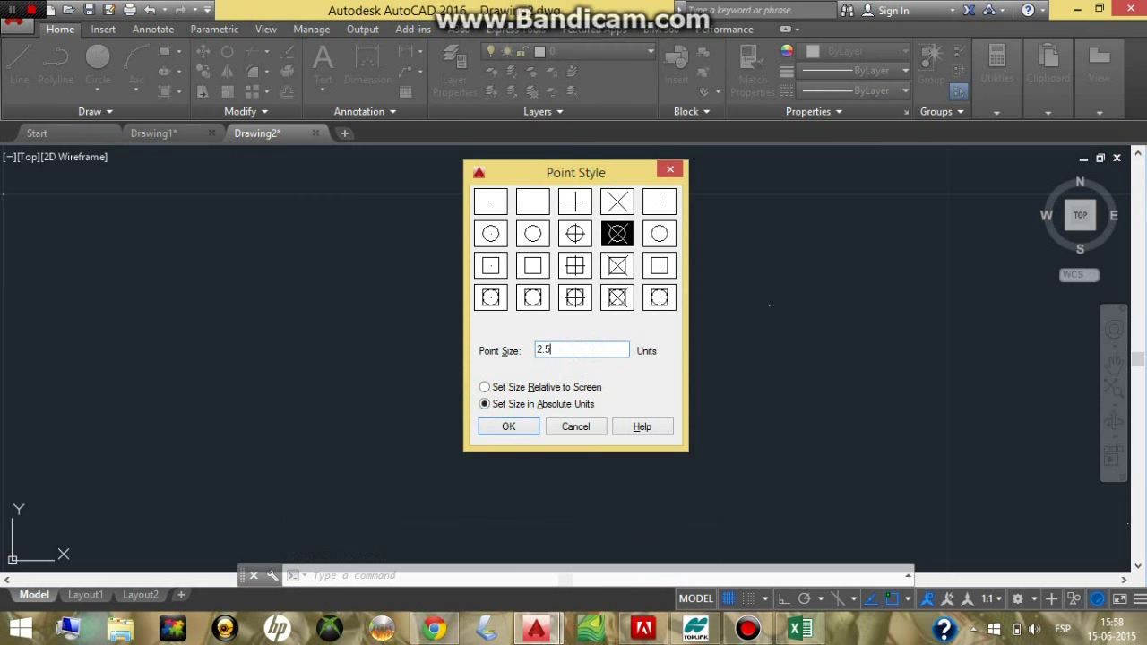
left_click(495, 429)
scroll(578, 391, "down", 5)
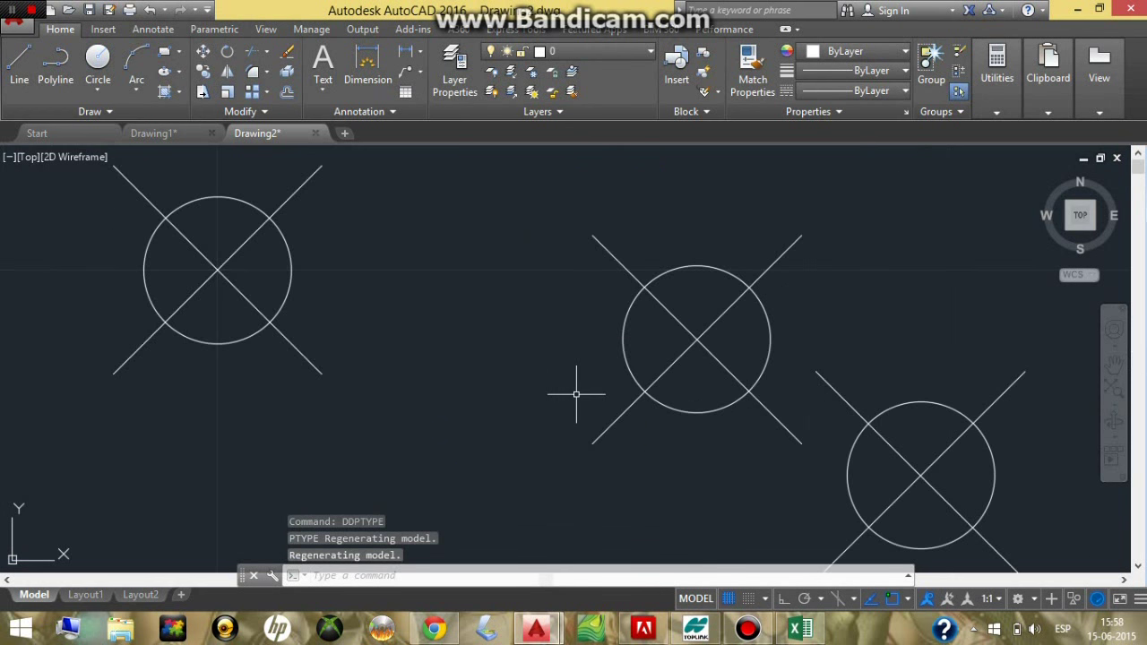
middle_click_drag(578, 369, 578, 325)
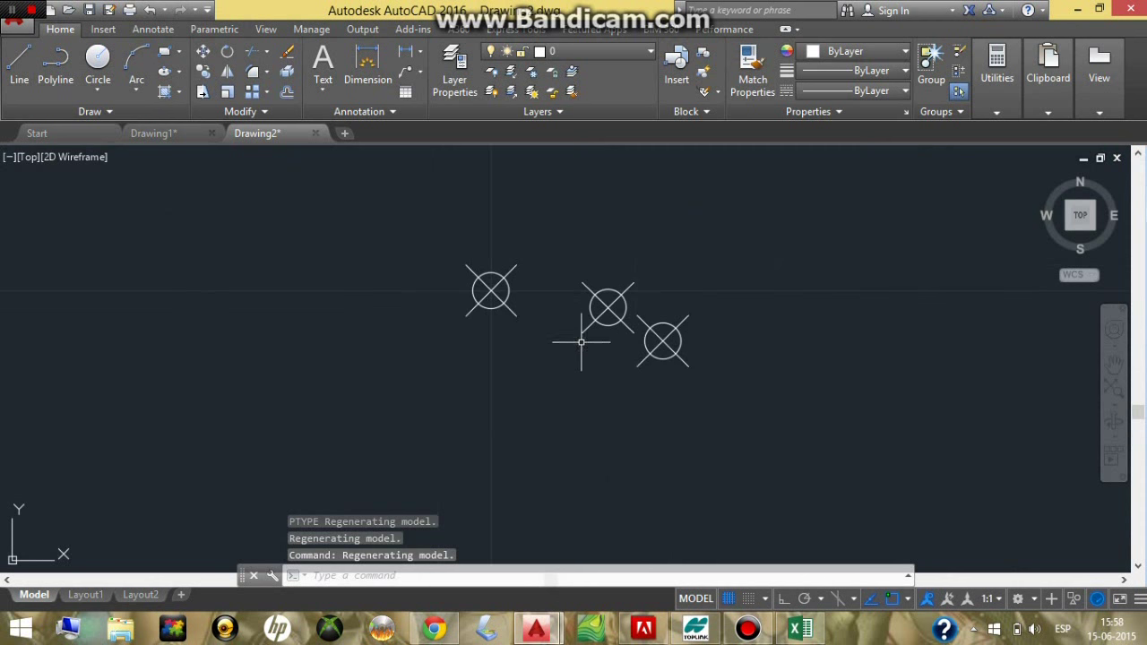